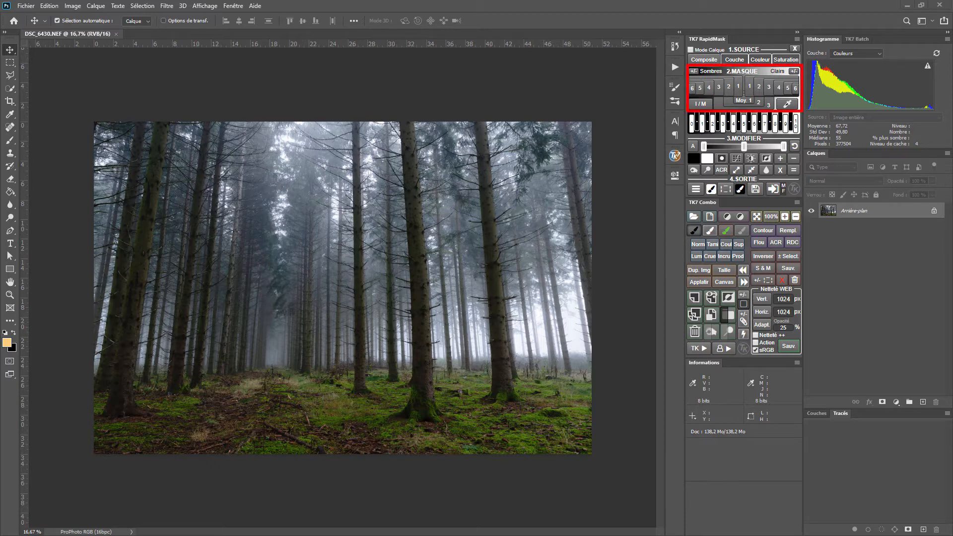
# Step: Switch to the "Neutre + TK basic" workspace
pyautogui.click(233, 5)
pyautogui.moveTo(249, 23)
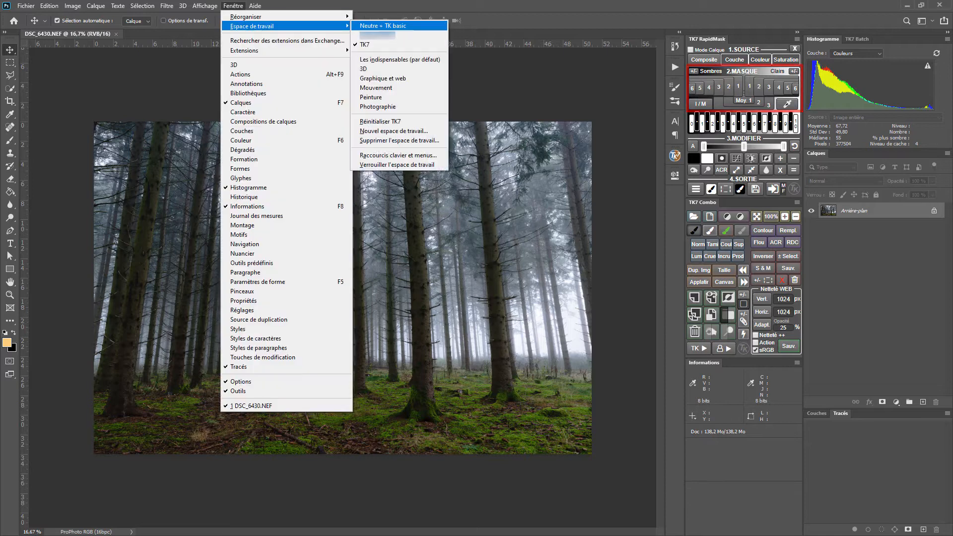
pyautogui.click(392, 24)
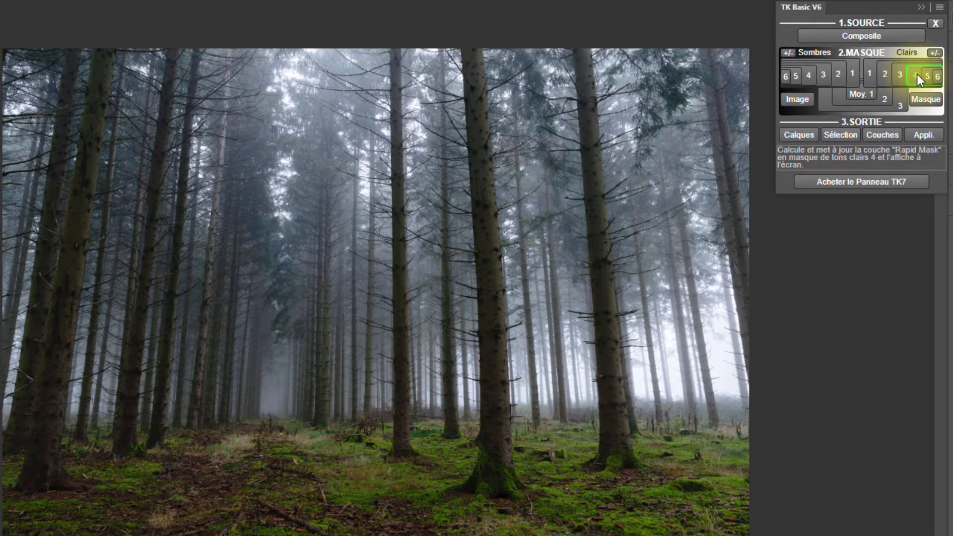
# Step: Display the dark-tone 2, mid-tone 2 and light-tone 1 masks of the photo in turn
pyautogui.click(842, 74)
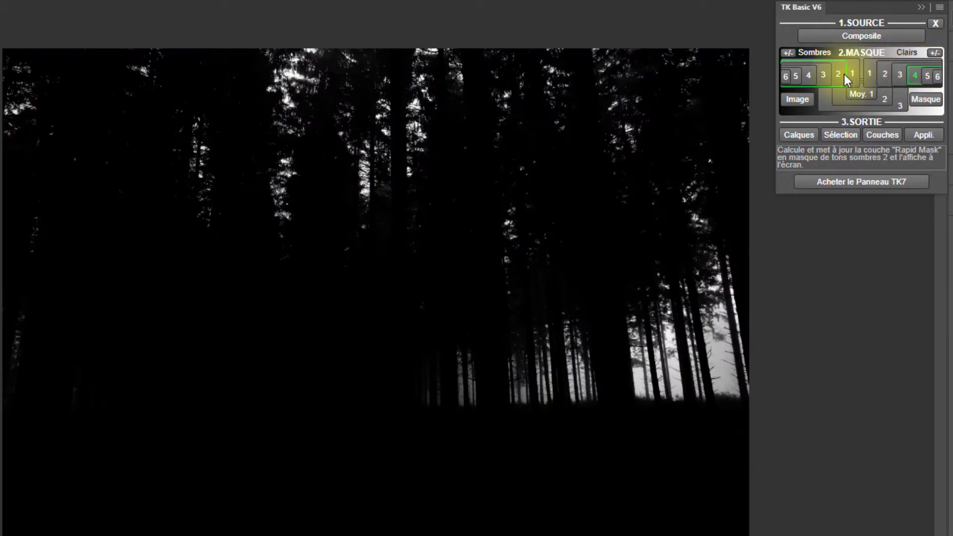
pyautogui.click(852, 73)
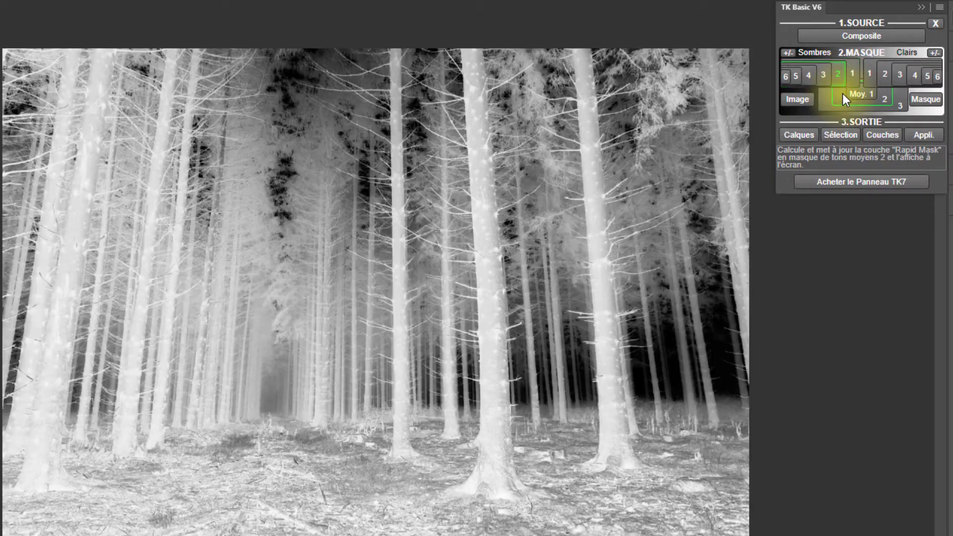
pyautogui.click(838, 100)
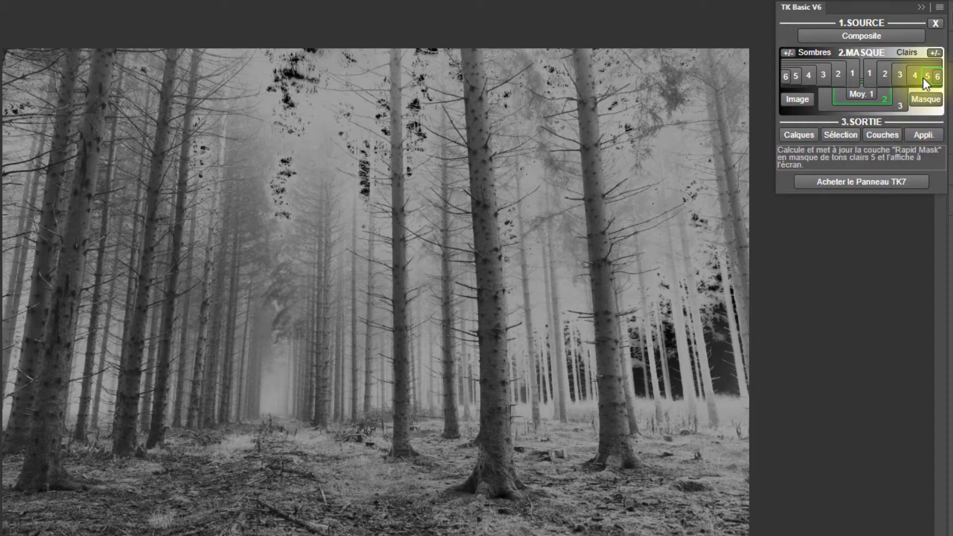
pyautogui.click(870, 74)
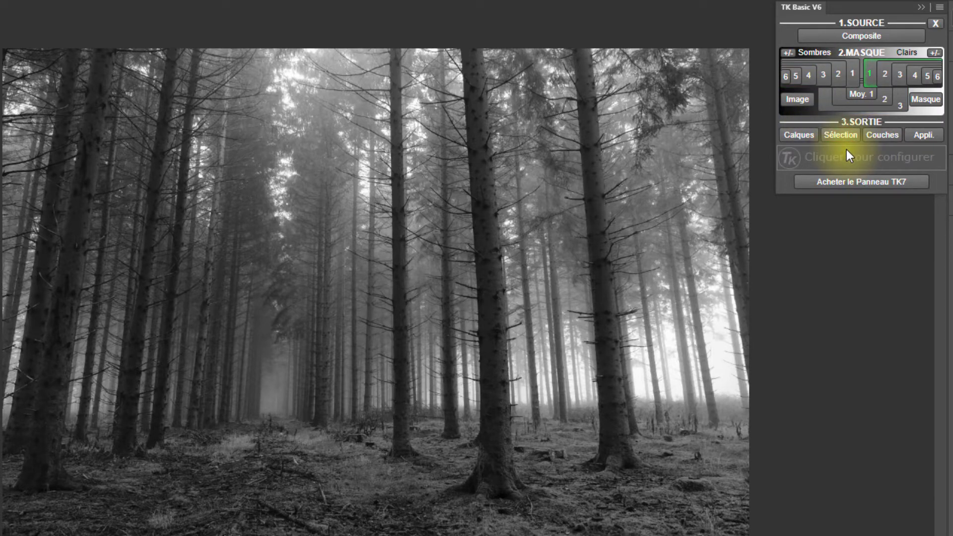
# Step: Set the TK Basic module's outline colour to orange ffb21c and its language to Français
pyautogui.click(846, 152)
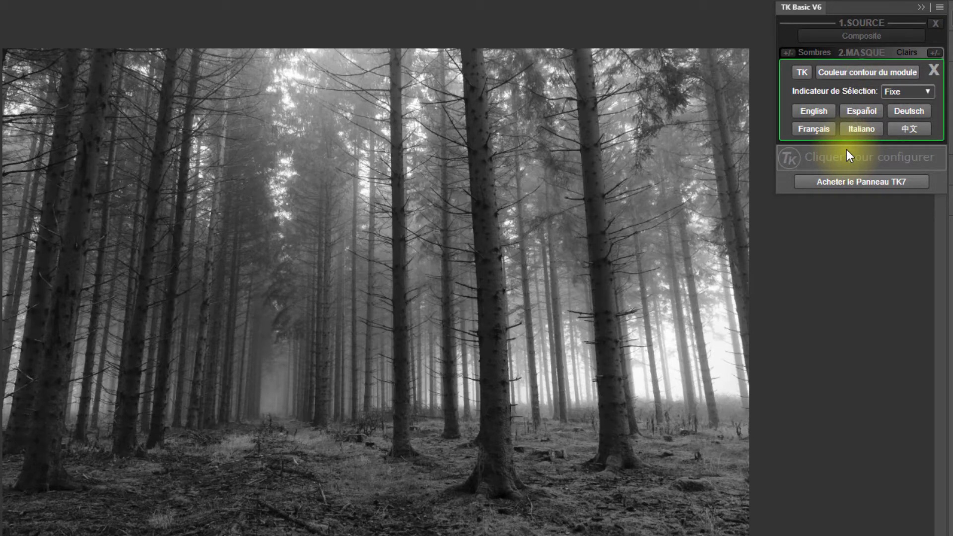
pyautogui.click(839, 77)
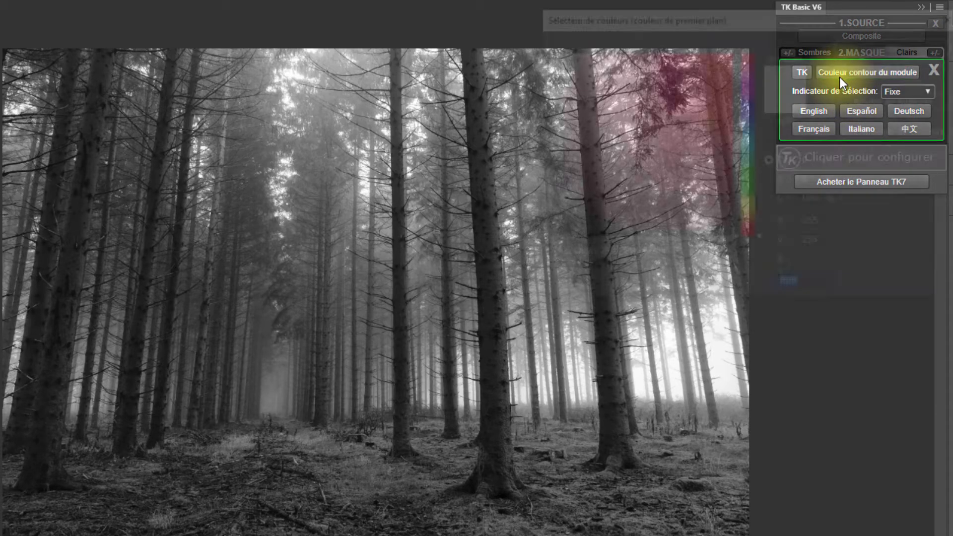
pyautogui.moveTo(748, 189); pyautogui.dragTo(755, 220)
pyautogui.moveTo(725, 87); pyautogui.dragTo(713, 50)
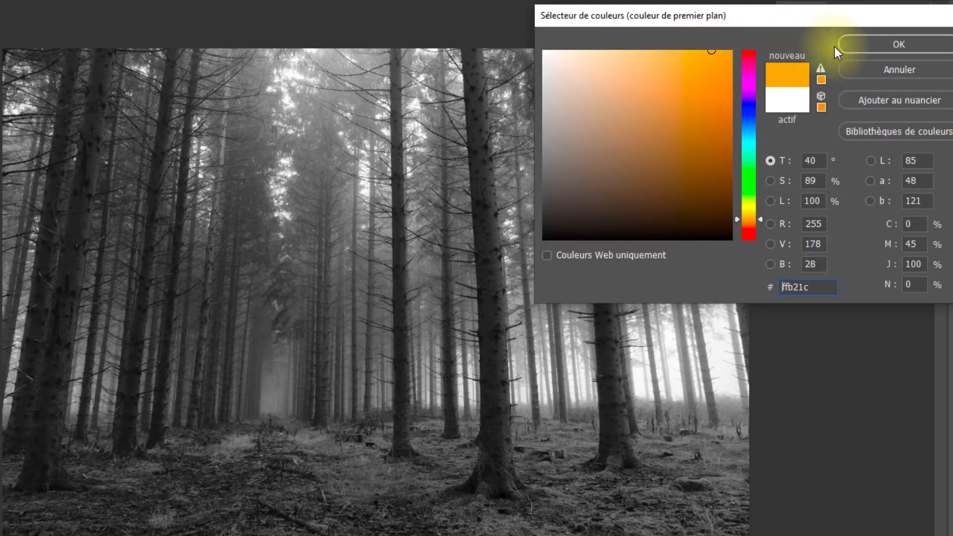
pyautogui.click(864, 49)
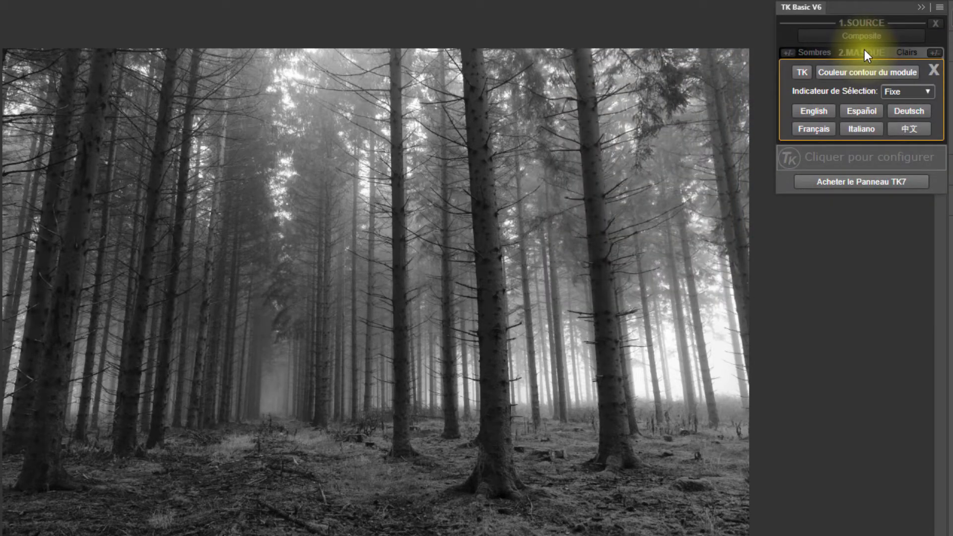
pyautogui.click(817, 127)
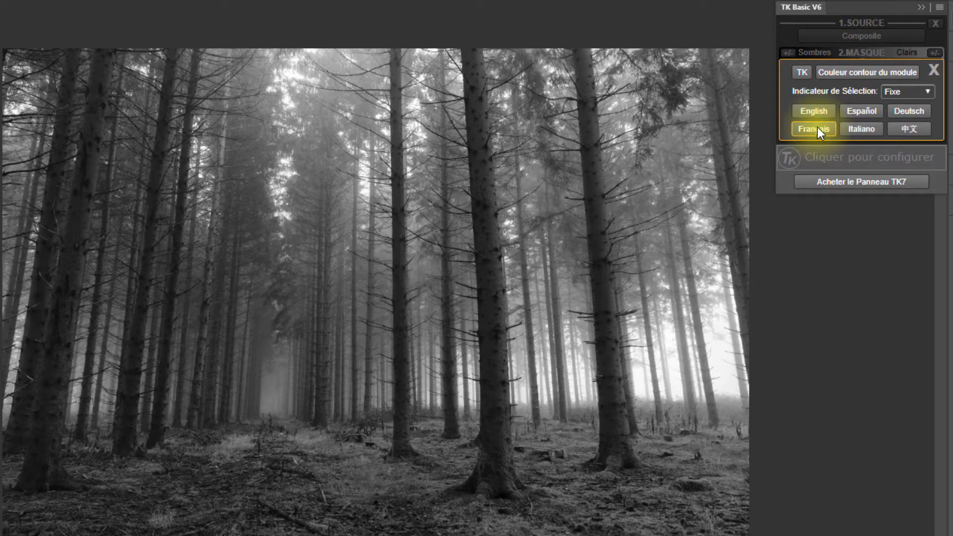
pyautogui.click(933, 71)
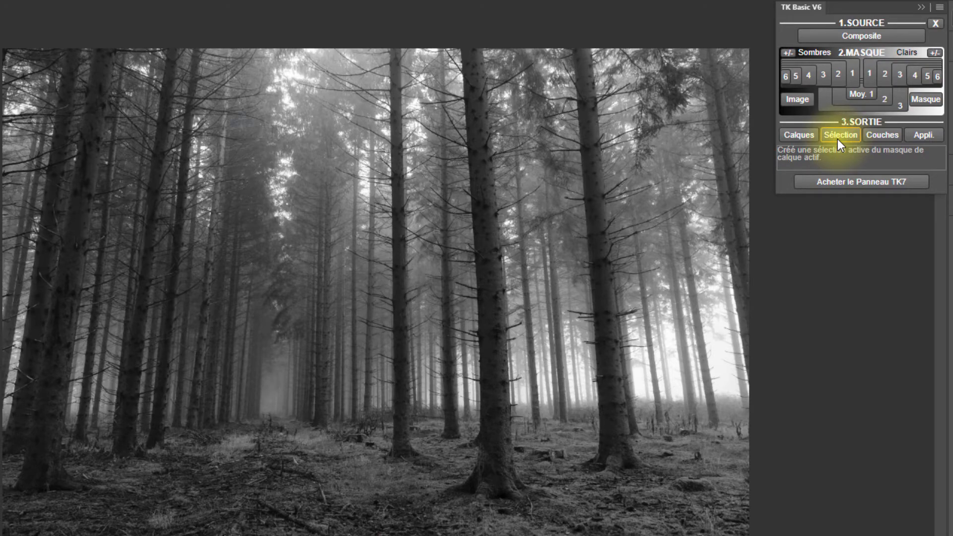
# Step: Create a selection from the light-tone 1 mask and set the module's selection indicator to Animé
pyautogui.click(838, 139)
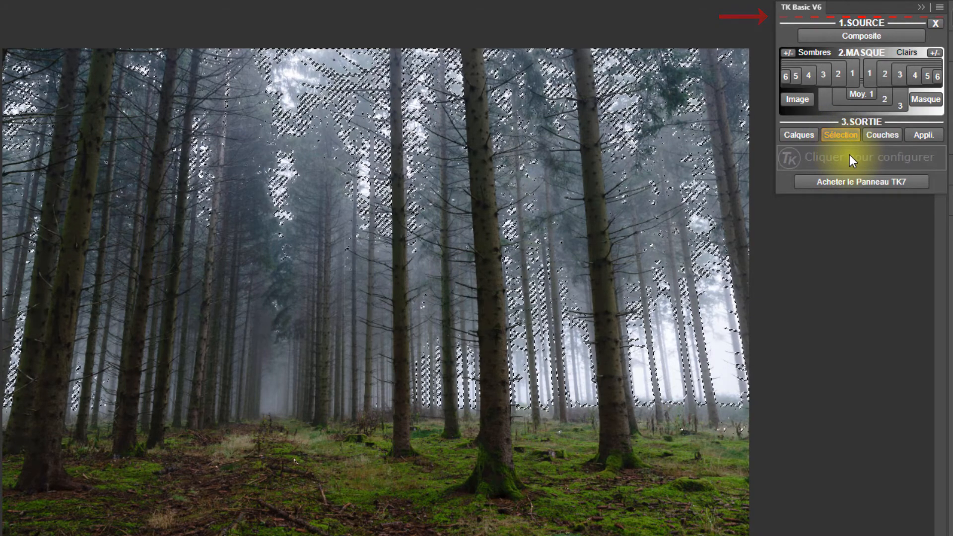
pyautogui.click(849, 156)
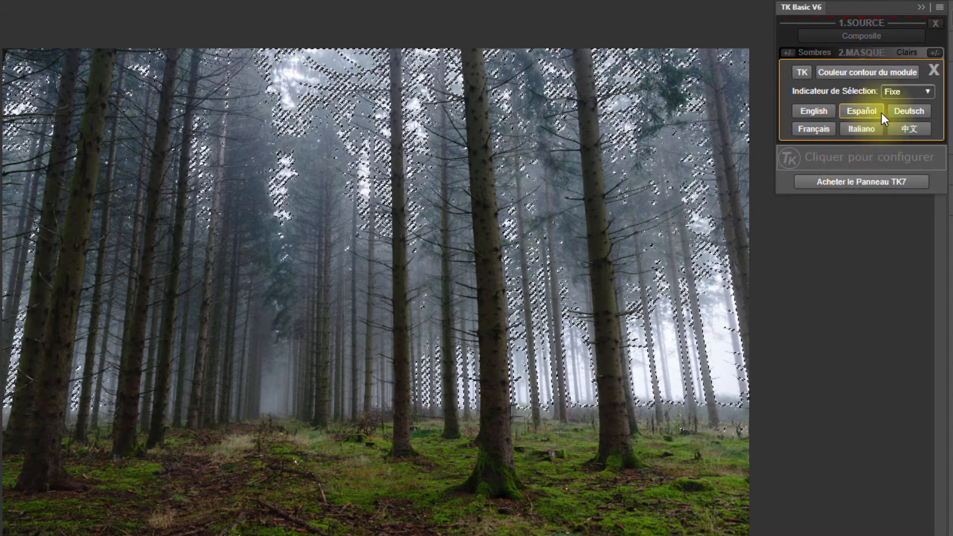
pyautogui.click(905, 90)
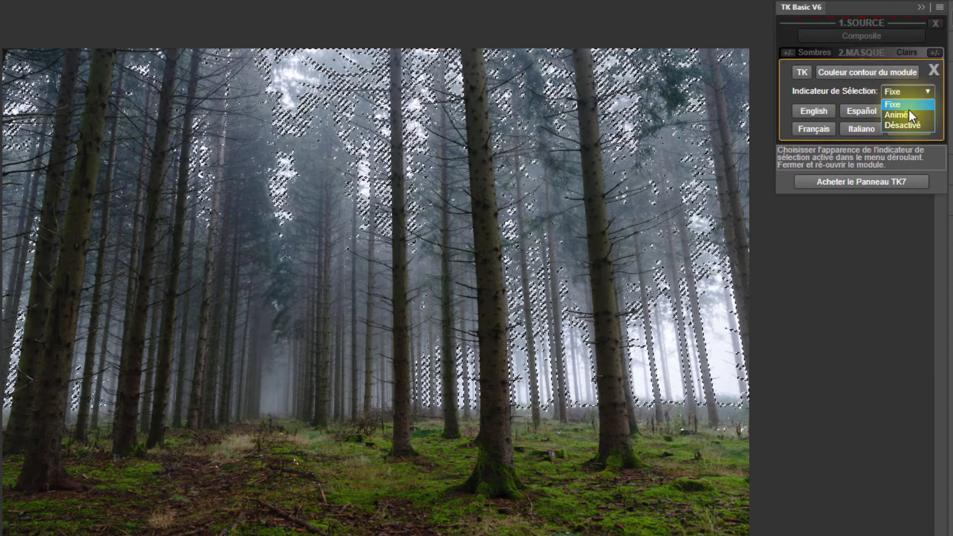
pyautogui.click(910, 113)
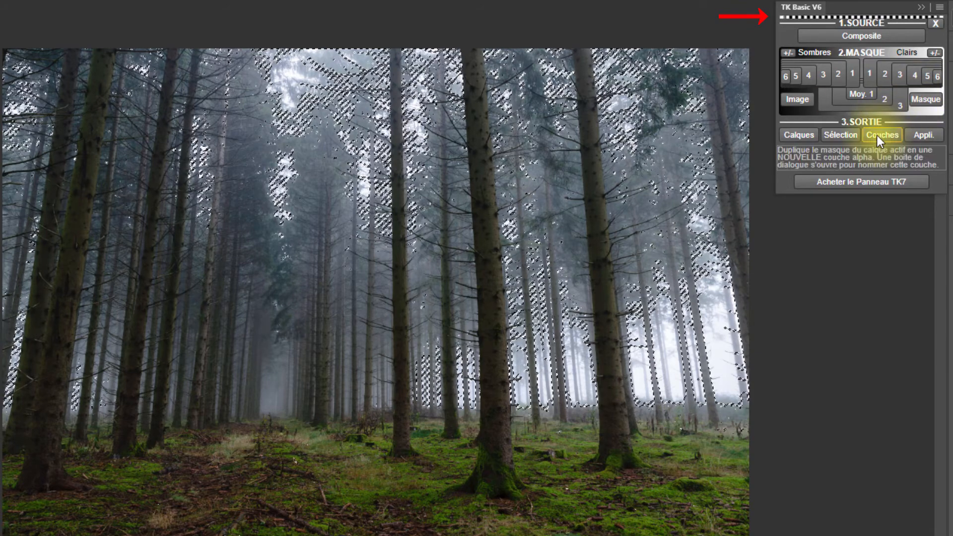
# Step: Set the module's selection indicator back to Fixe
pyautogui.click(876, 151)
pyautogui.click(902, 96)
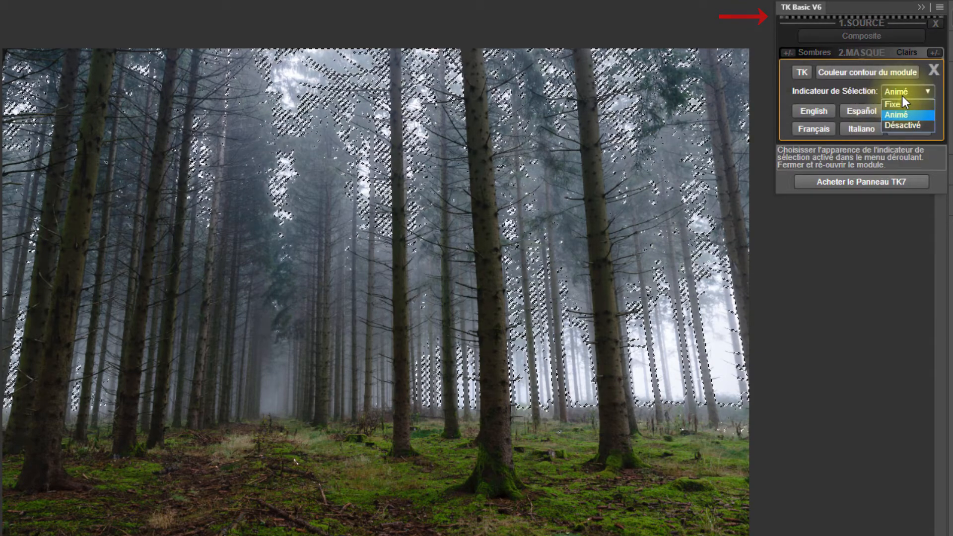
pyautogui.click(901, 105)
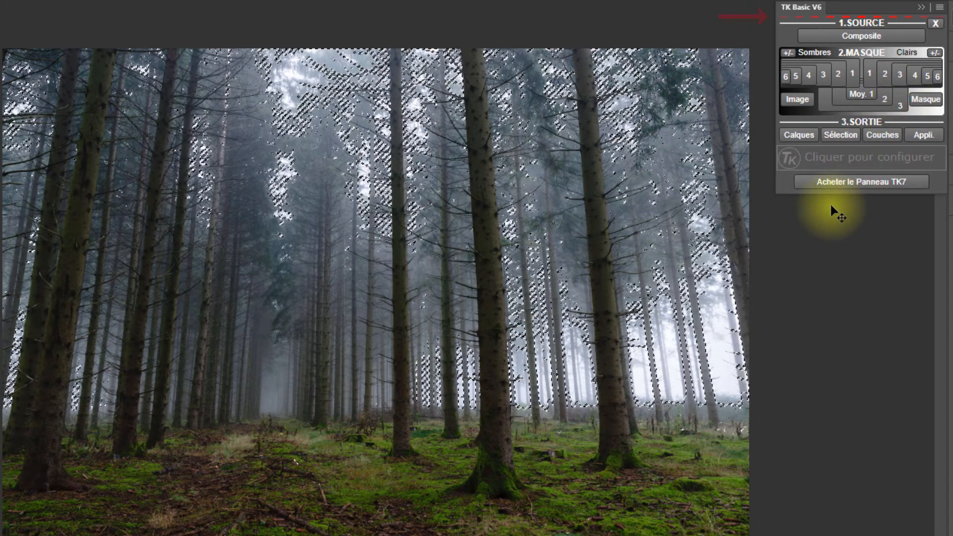
# Step: Generate the mid-tone 1 mask and create an active selection from it
pyautogui.click(847, 98)
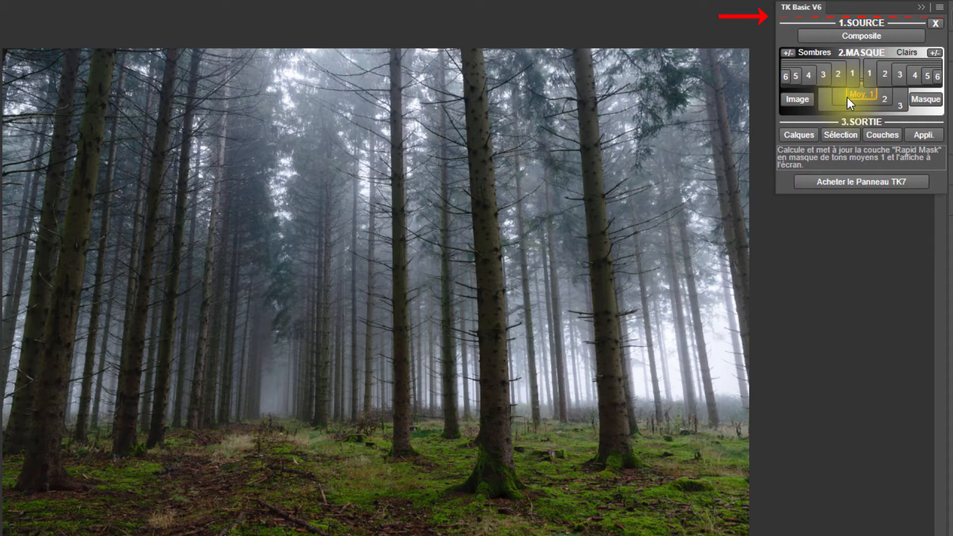
pyautogui.click(835, 136)
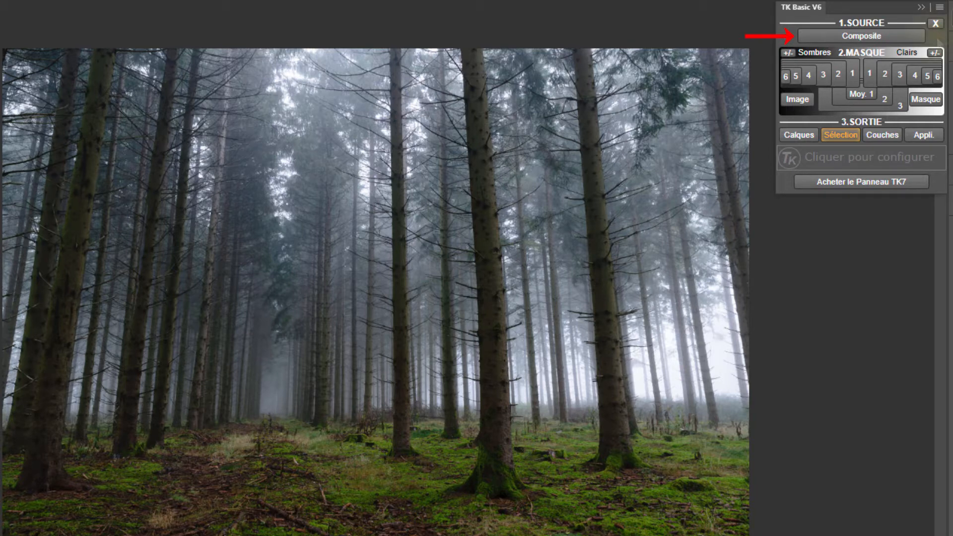
# Step: Use the Composite source and display the light-tone masks from 1 to 6 one after another
pyautogui.click(902, 38)
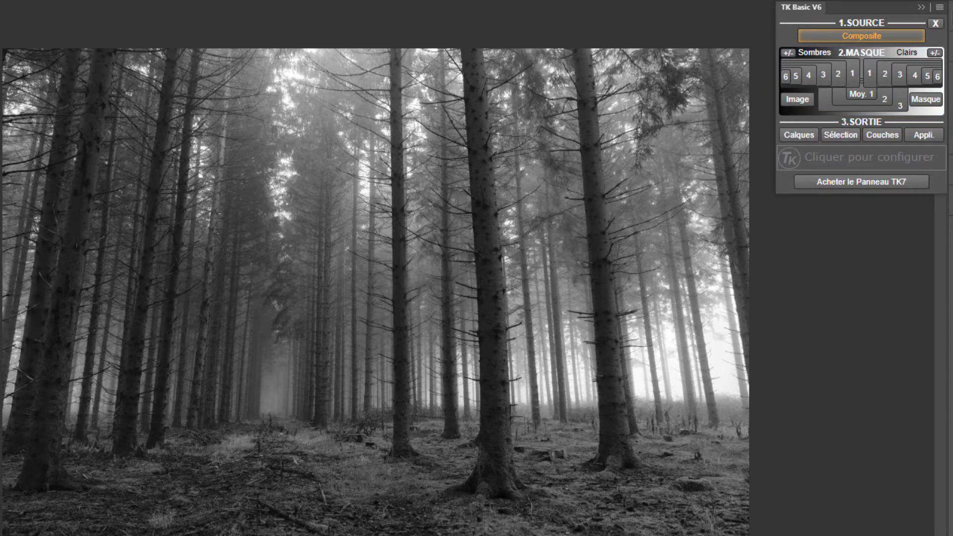
pyautogui.click(871, 73)
pyautogui.click(885, 74)
pyautogui.click(899, 76)
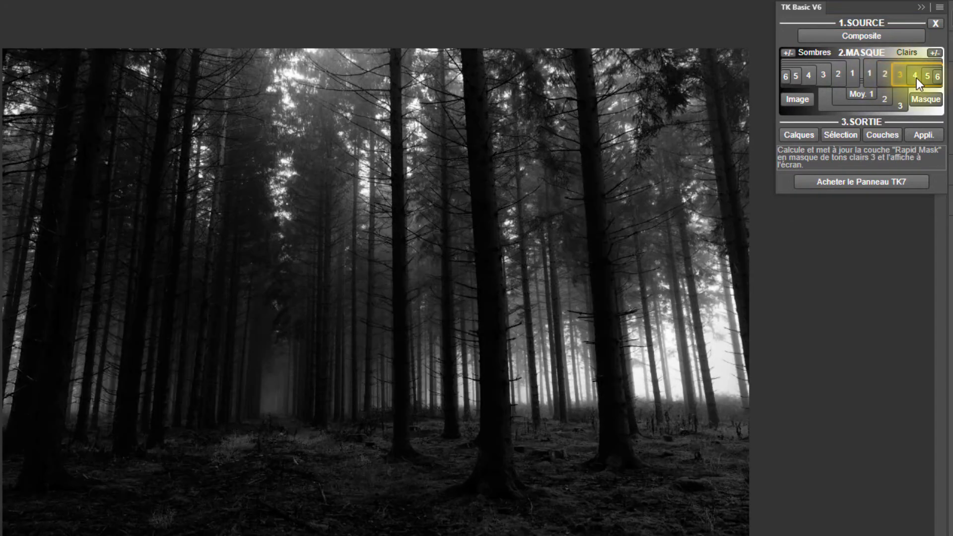
pyautogui.click(917, 79)
pyautogui.click(926, 77)
pyautogui.click(937, 77)
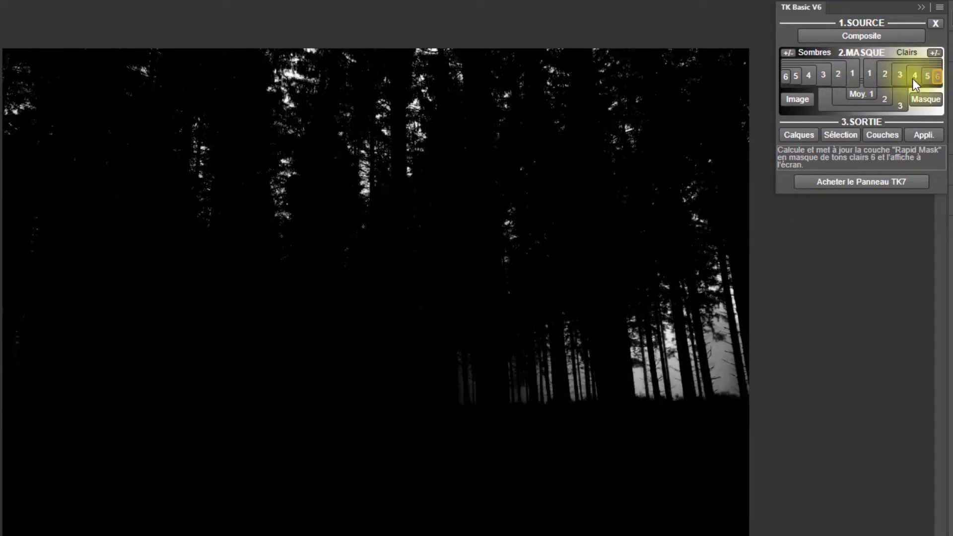
# Step: Display the dark-tone masks from 1 to 6 one after another
pyautogui.click(854, 79)
pyautogui.click(836, 78)
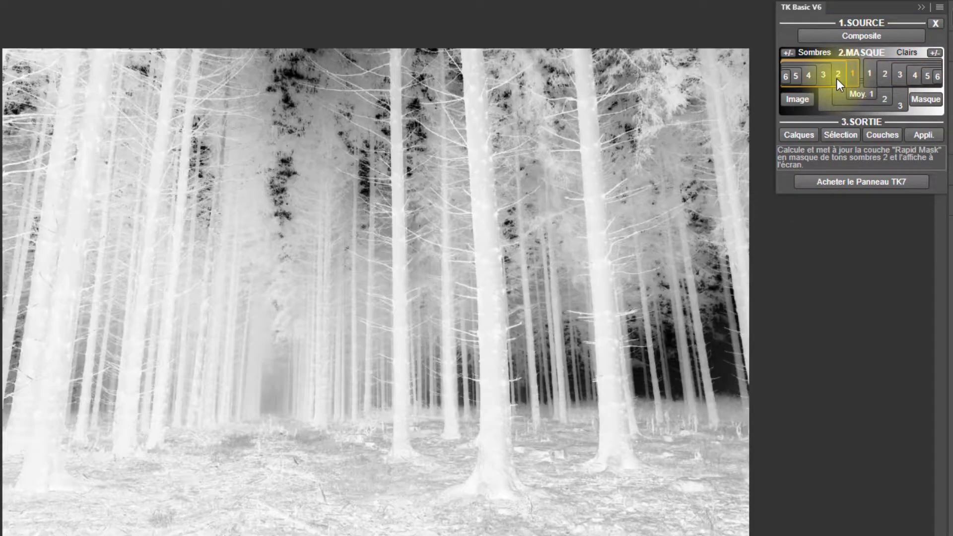
pyautogui.click(823, 77)
pyautogui.click(809, 76)
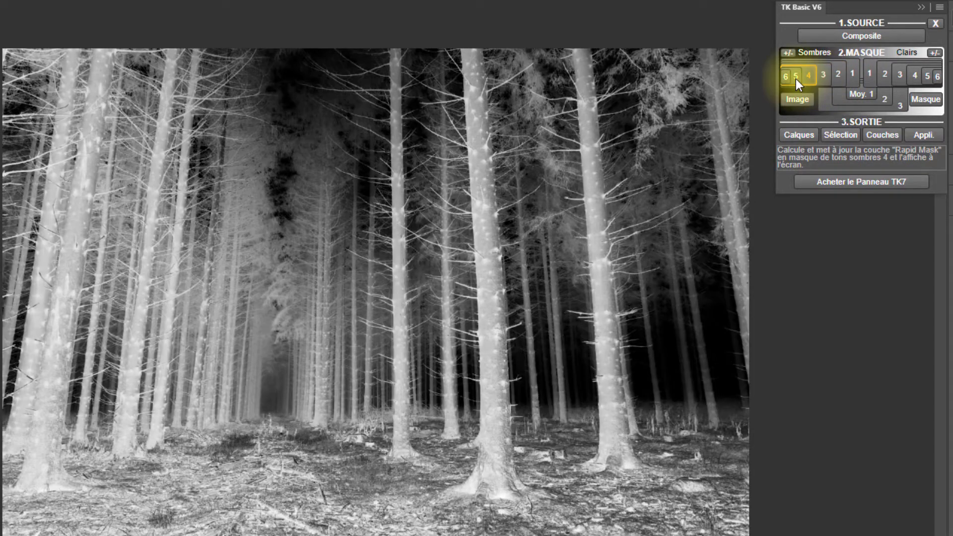
pyautogui.click(796, 77)
pyautogui.click(788, 76)
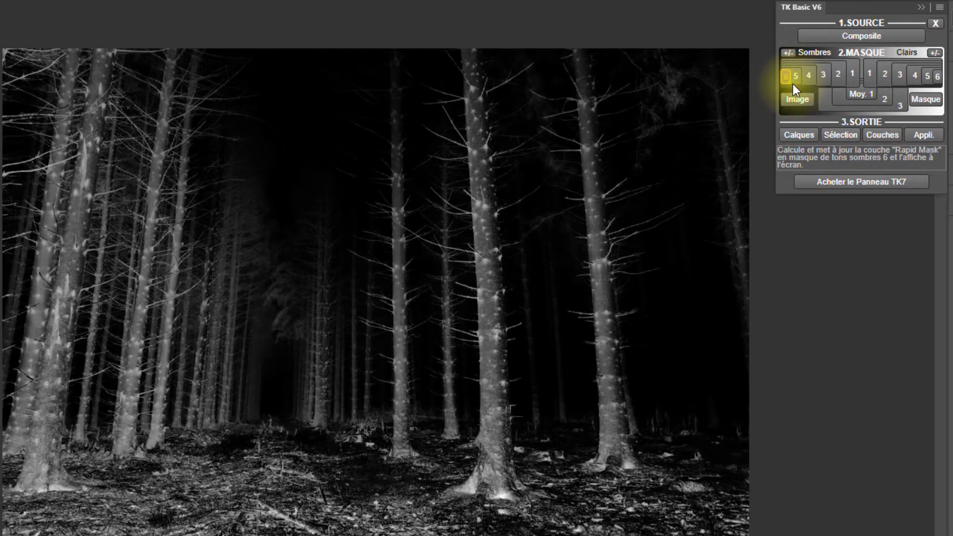
# Step: Display the mid-tone masks 3, 2 and 1 one after another
pyautogui.click(823, 101)
pyautogui.click(838, 100)
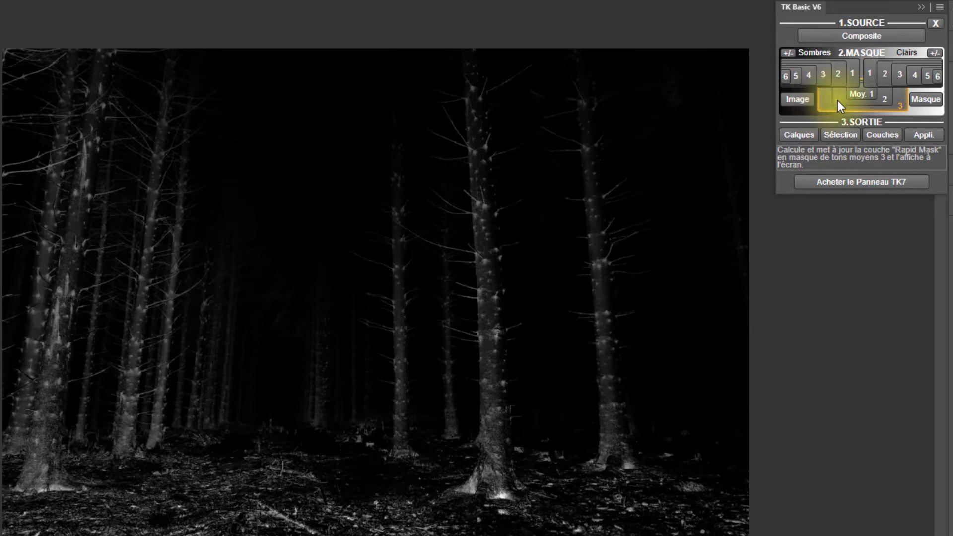
pyautogui.click(853, 94)
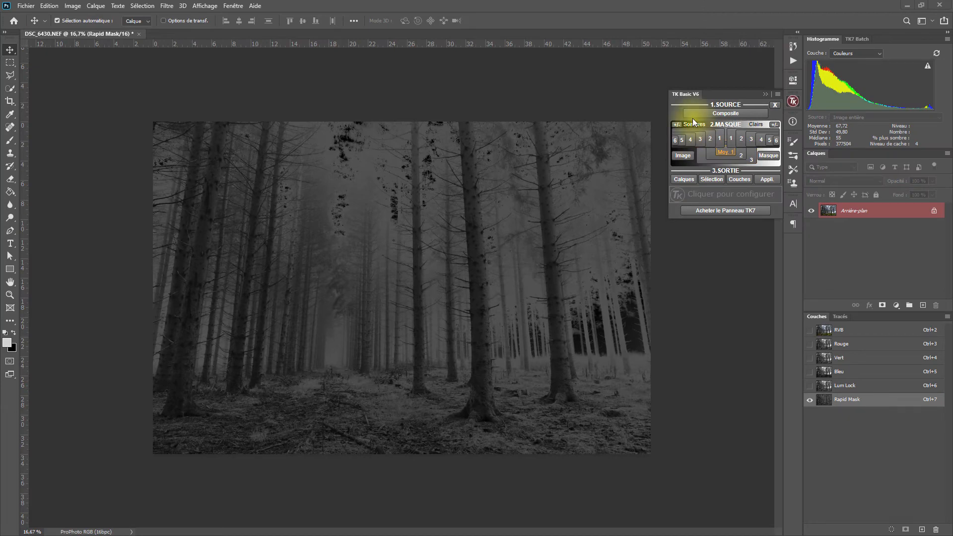
# Step: Create the complete dark-tone and light-tone mask series as channels, and remove the light-tone series again
pyautogui.moveTo(674, 124)
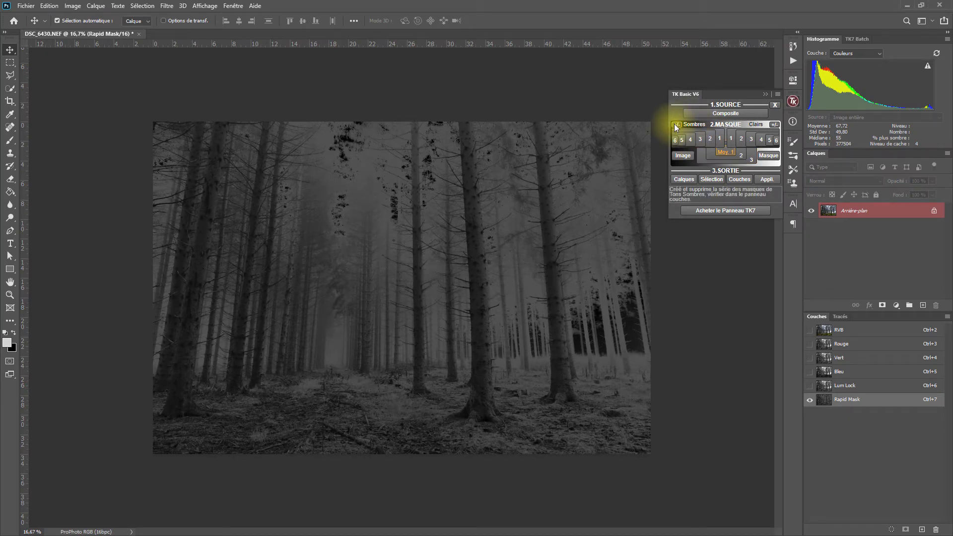
pyautogui.click(674, 123)
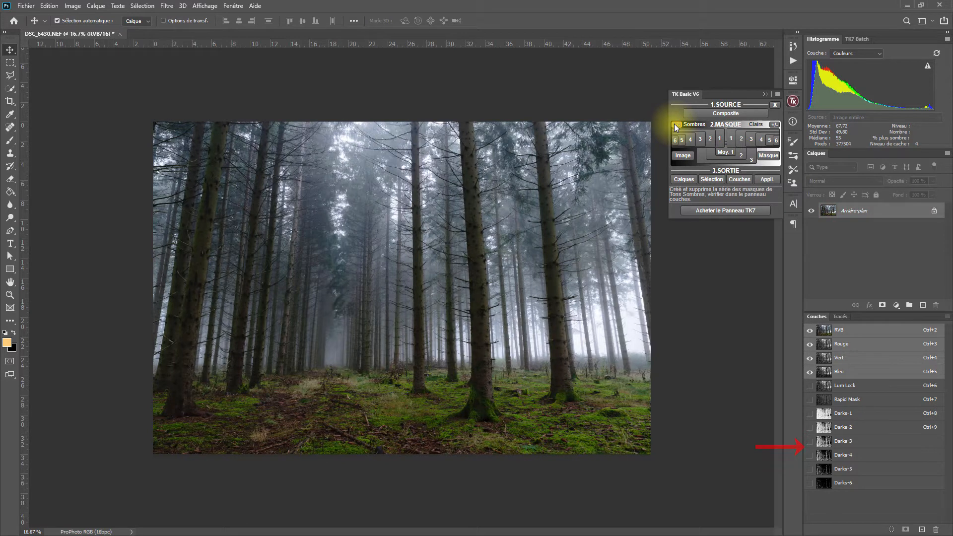
pyautogui.click(776, 123)
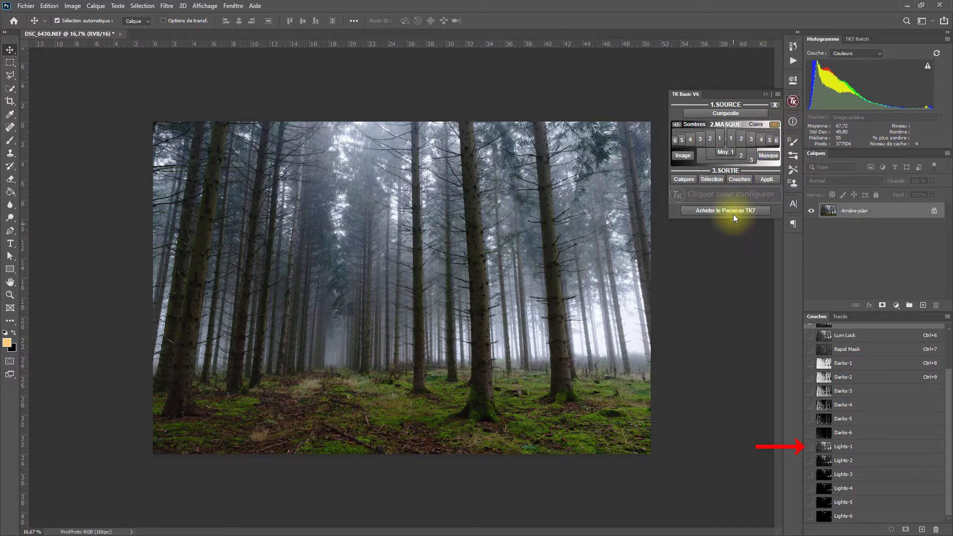
pyautogui.click(775, 125)
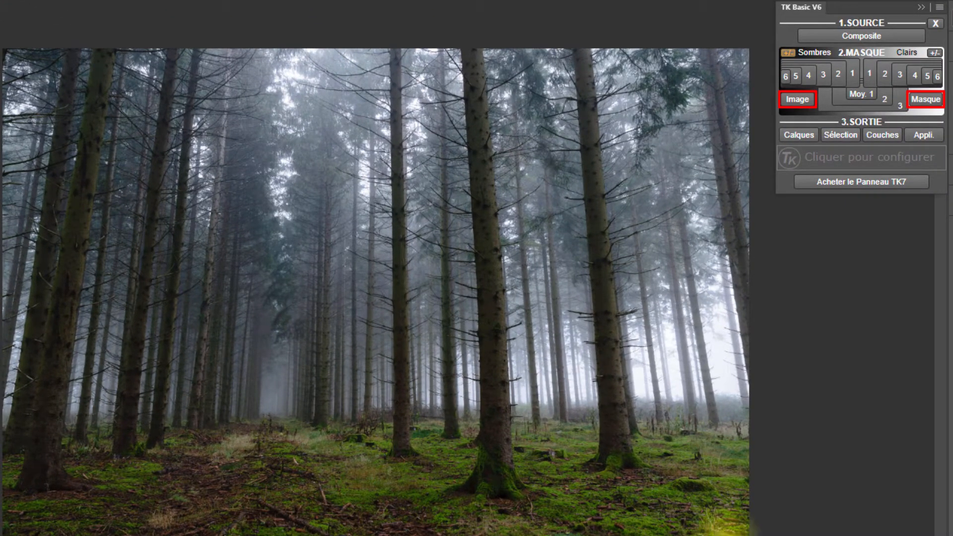
# Step: Show the active mask and return to the colour image
pyautogui.click(915, 100)
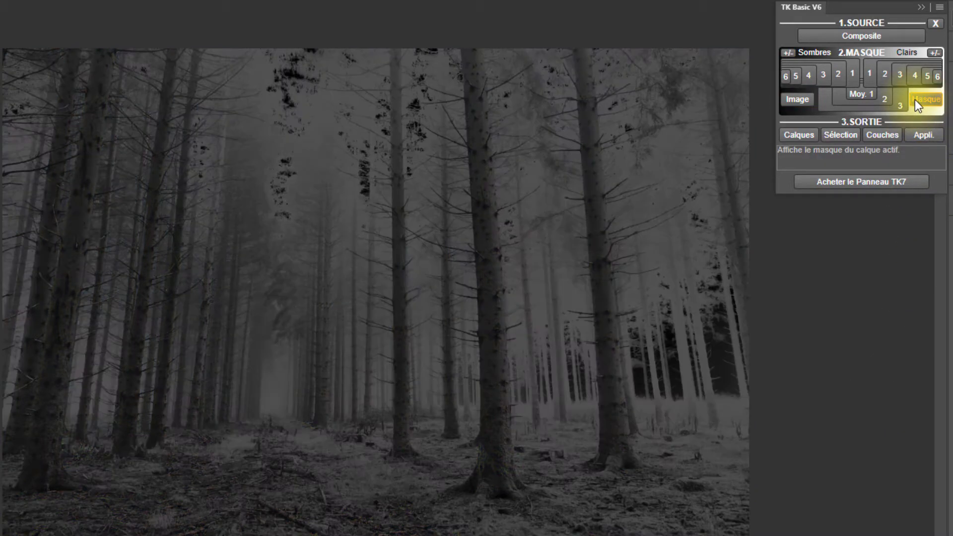
pyautogui.click(803, 100)
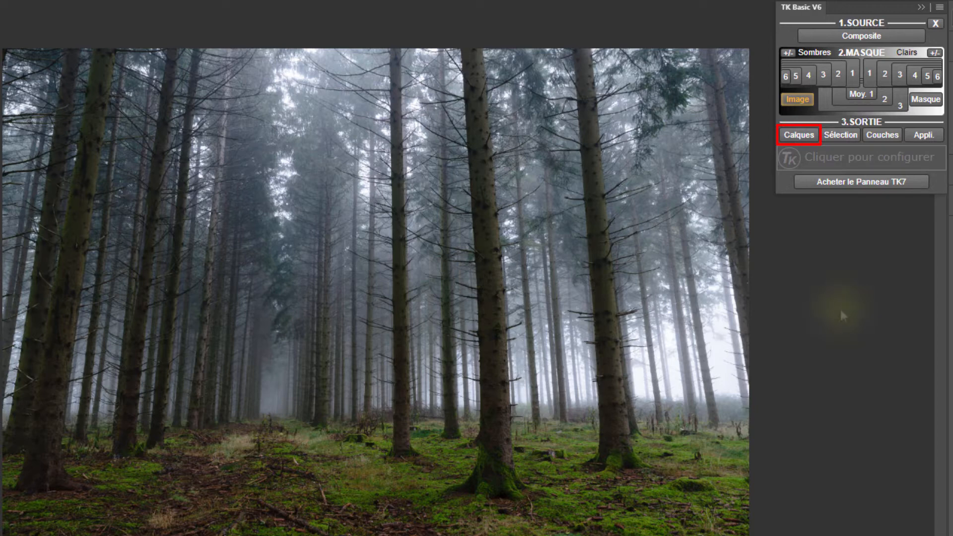
pyautogui.click(808, 130)
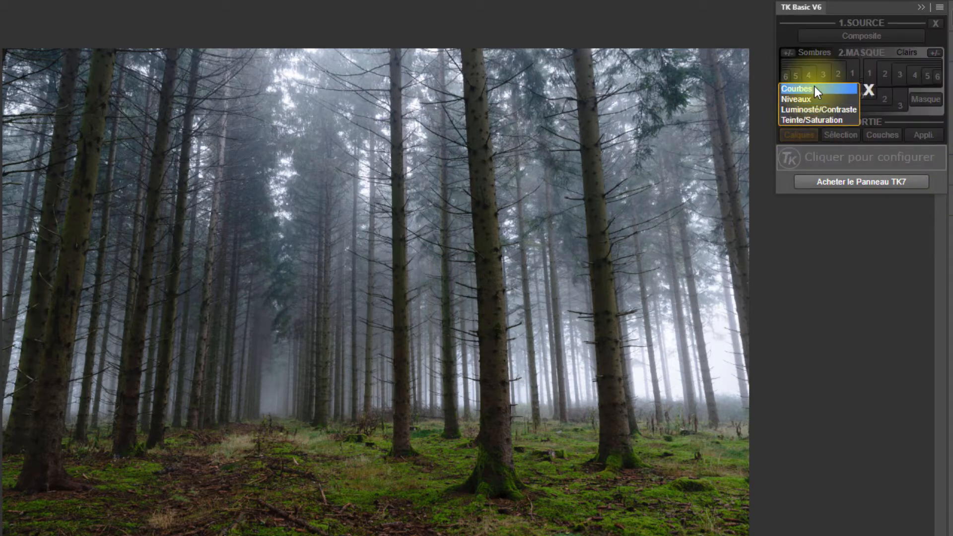
pyautogui.click(871, 92)
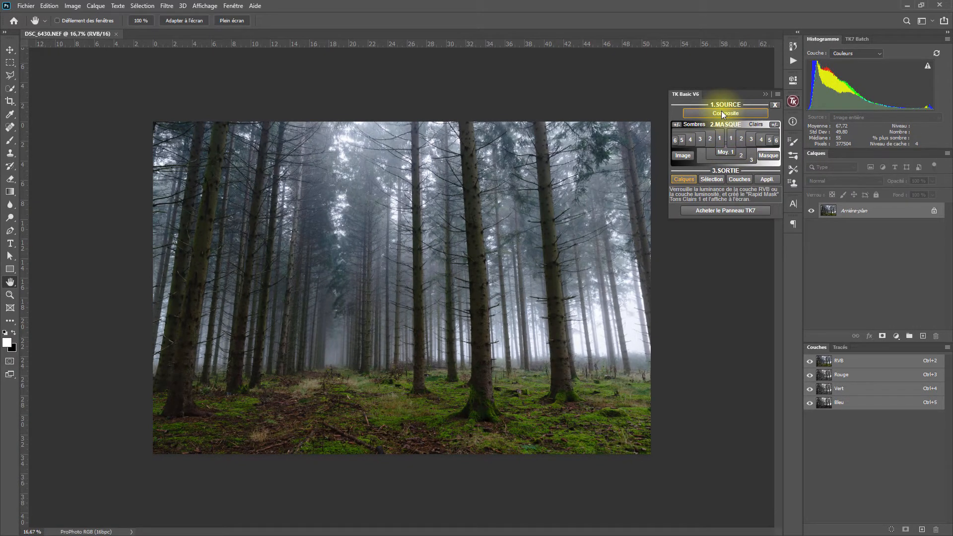
# Step: Generate the light-tone 1 mask from the composite source and output it as the mask of a Courbes adjustment layer
pyautogui.click(722, 112)
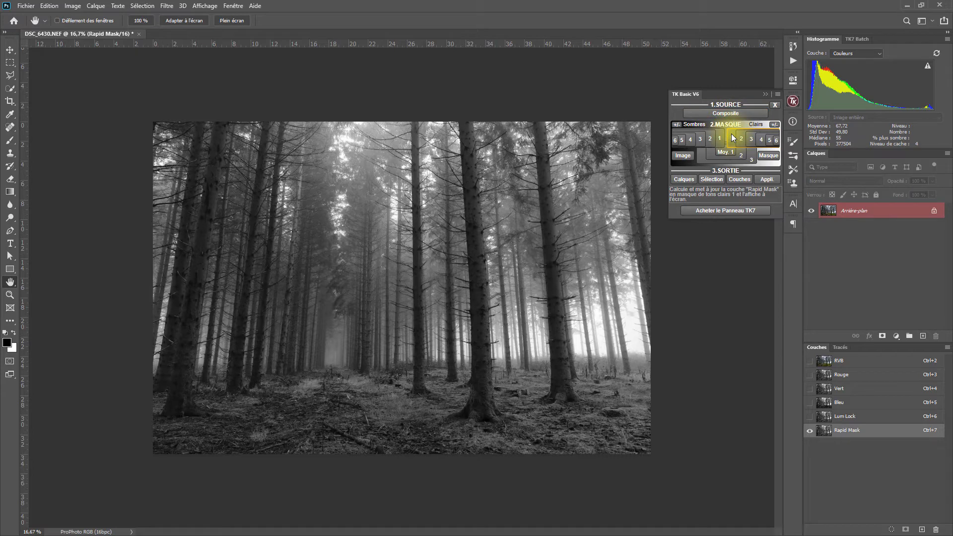
pyautogui.click(678, 178)
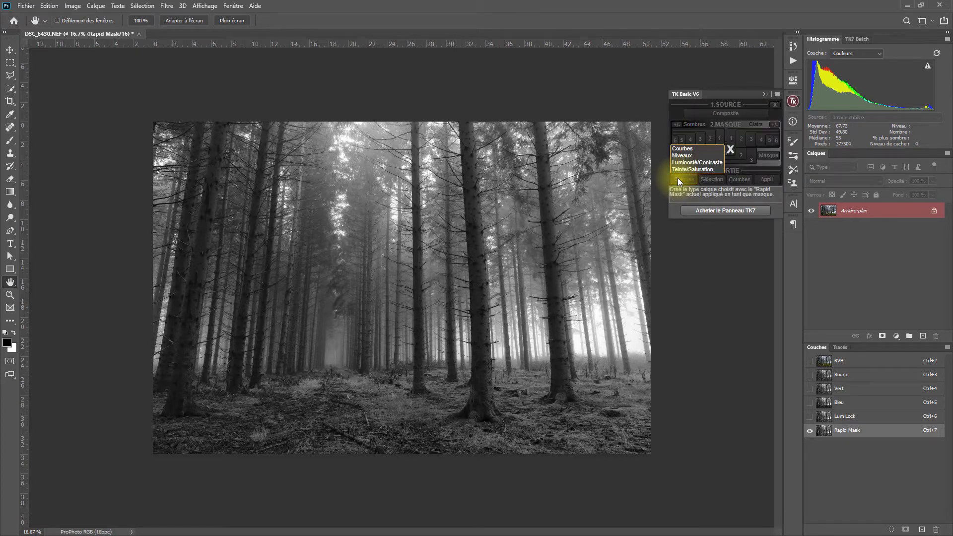
pyautogui.click(706, 151)
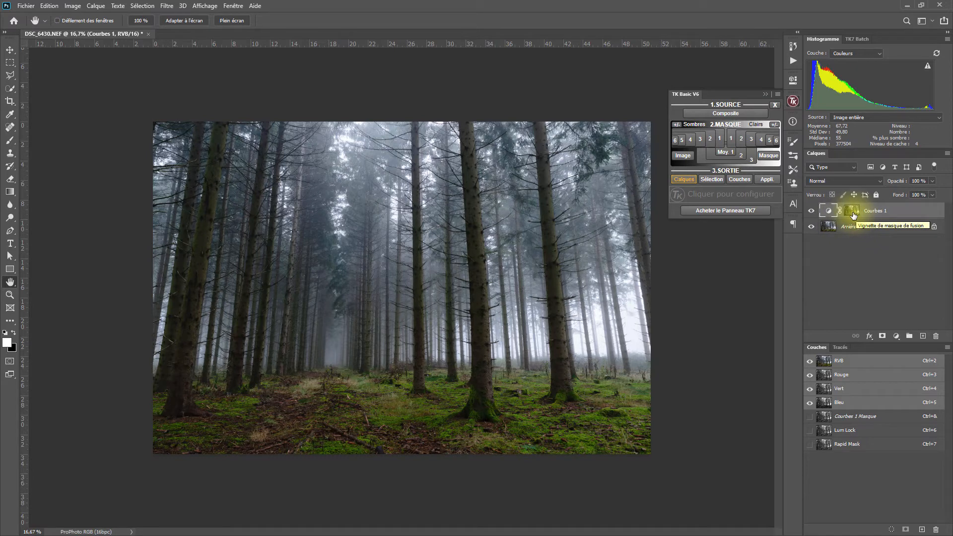
# Step: Shape the Courbes 1 curve into a gentle S that brightens the upper tones and slightly lowers the dark tones
pyautogui.doubleClick(827, 212)
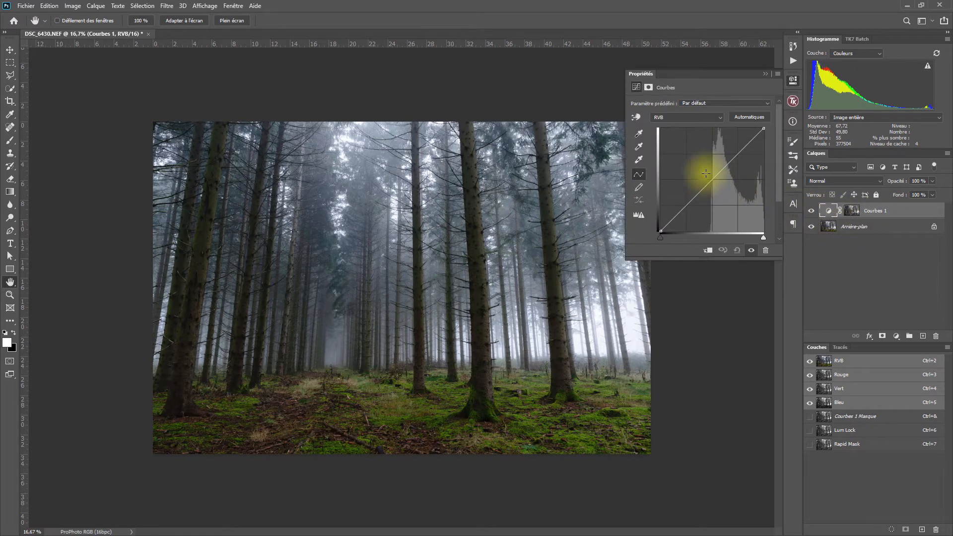
pyautogui.moveTo(717, 175); pyautogui.dragTo(719, 162)
pyautogui.moveTo(693, 191); pyautogui.dragTo(693, 193)
pyautogui.moveTo(721, 161); pyautogui.dragTo(726, 153)
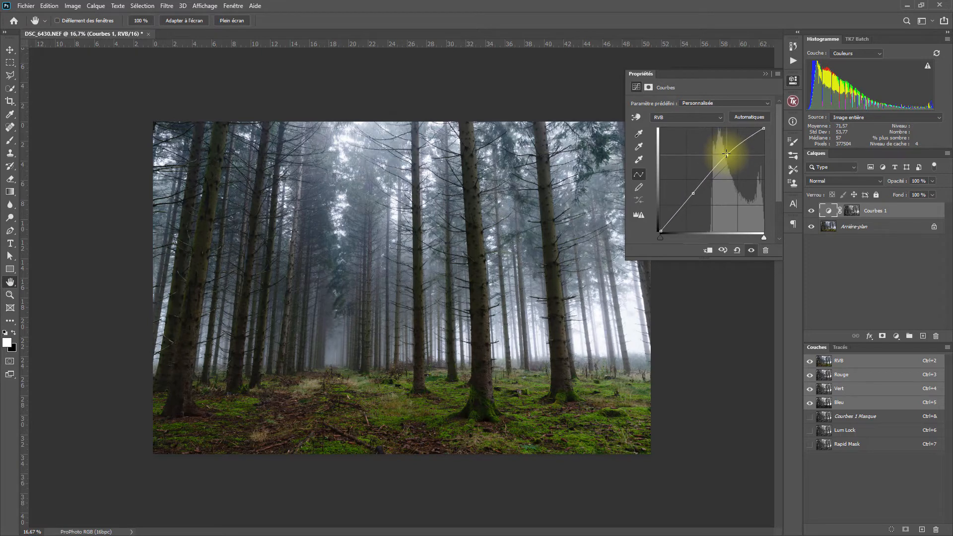
# Step: Compare the image with the Courbes 1 layer hidden and shown and with its layer mask disabled and enabled
pyautogui.click(810, 212)
pyautogui.click(809, 215)
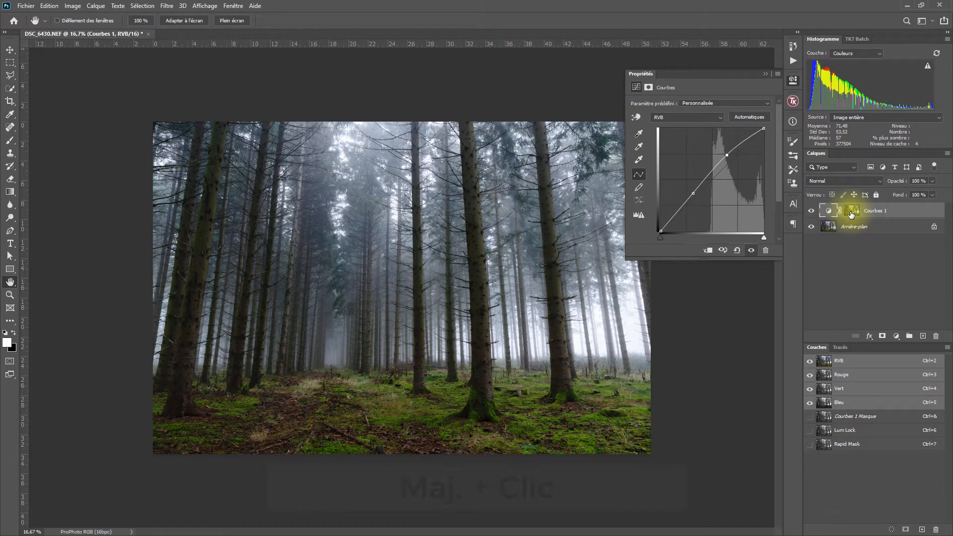
pyautogui.keyDown('shift'); pyautogui.click(851, 212); pyautogui.keyUp('shift')
pyautogui.keyDown('shift'); pyautogui.click(851, 212); pyautogui.keyUp('shift')
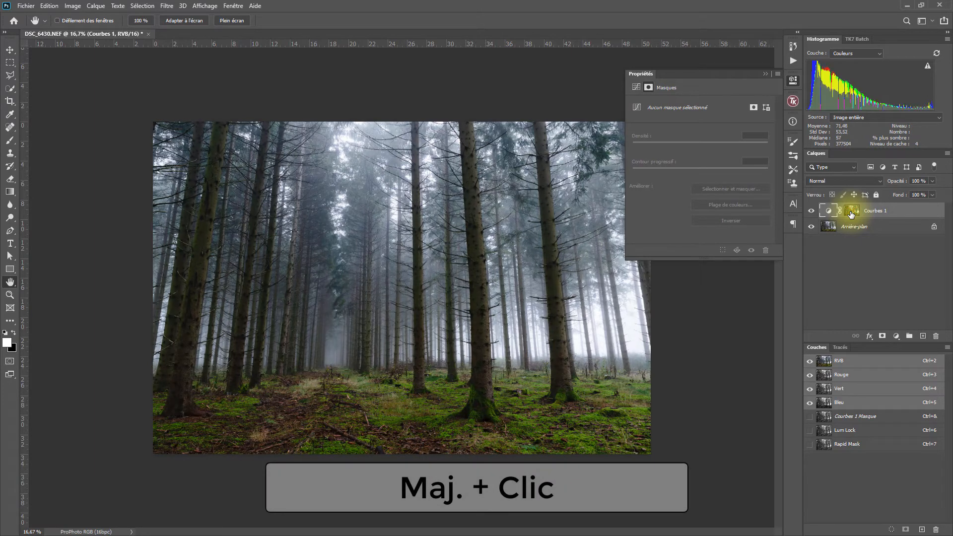
pyautogui.keyDown('shift'); pyautogui.click(850, 213); pyautogui.keyUp('shift')
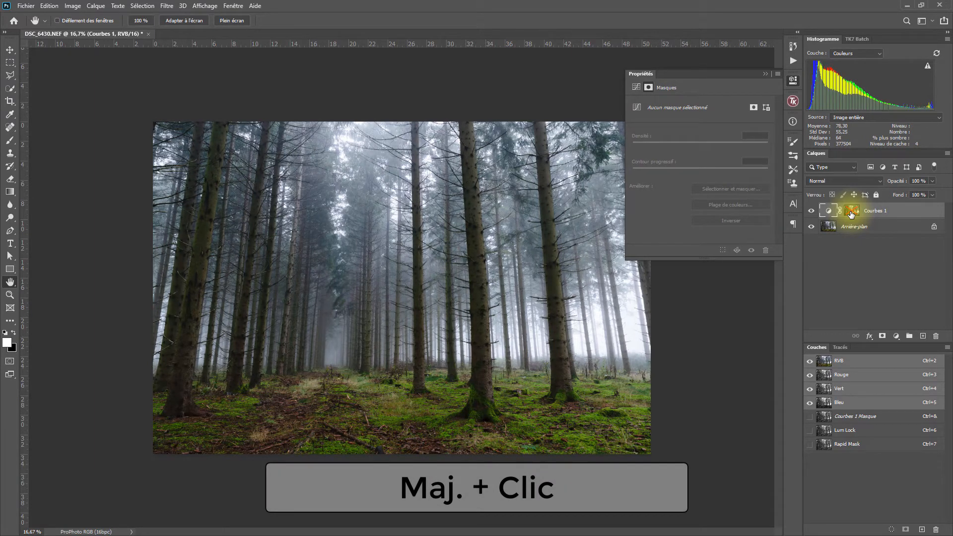
pyautogui.keyDown('shift'); pyautogui.click(851, 213); pyautogui.keyUp('shift')
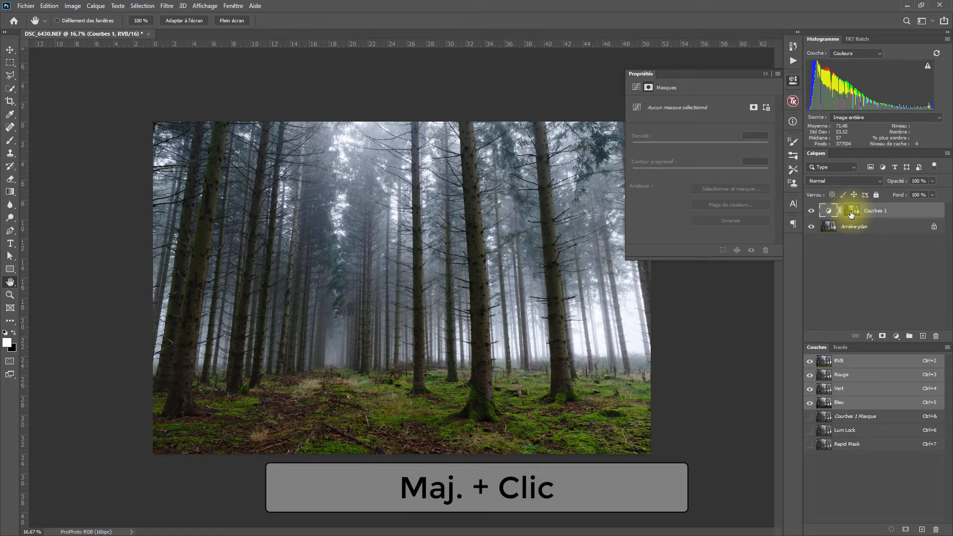
pyautogui.keyDown('shift'); pyautogui.click(851, 212); pyautogui.keyUp('shift')
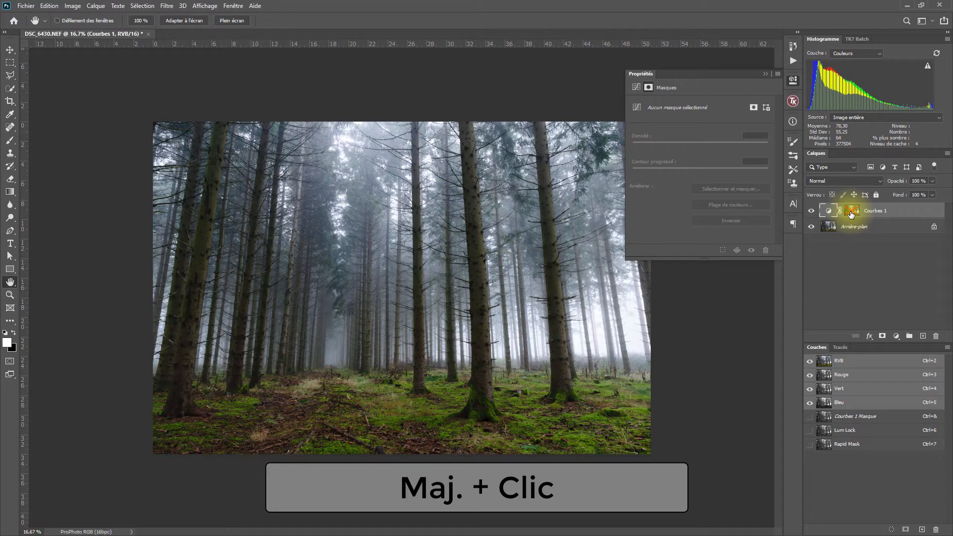
pyautogui.keyDown('shift'); pyautogui.click(851, 213); pyautogui.keyUp('shift')
pyautogui.click(814, 209)
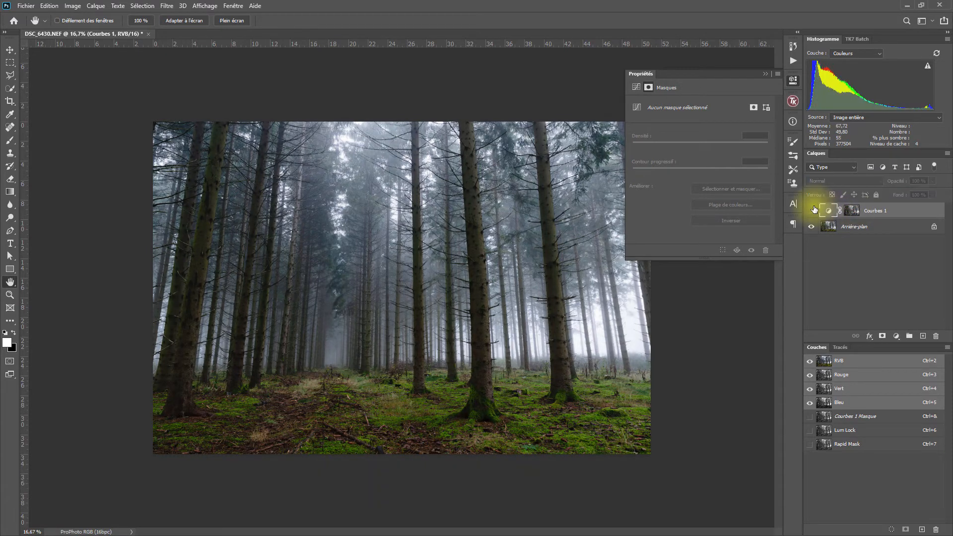
pyautogui.click(814, 209)
pyautogui.hotkey('ctrl', '\\')
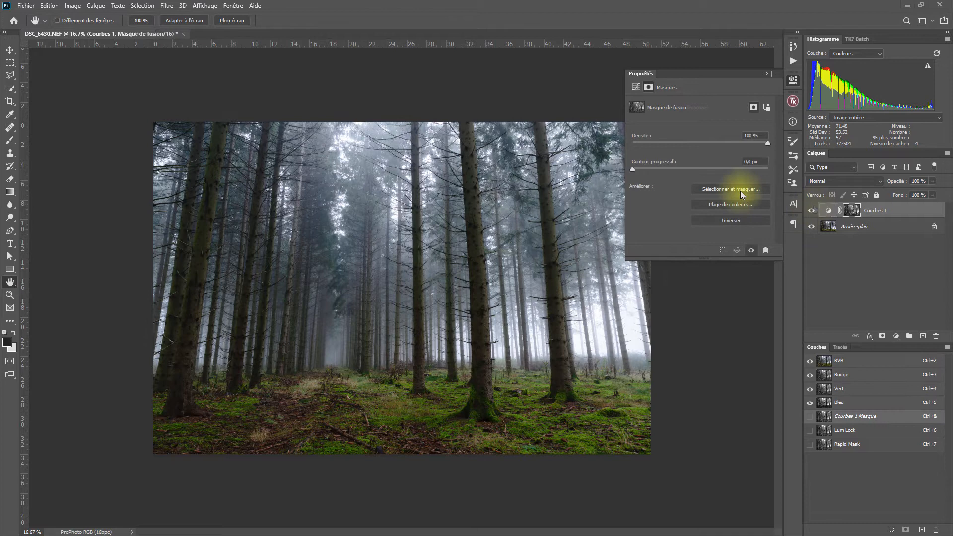
# Step: Bring back the TK Basic V6 panel and review the adjustment-layer types it can output
pyautogui.click(793, 102)
pyautogui.click(682, 179)
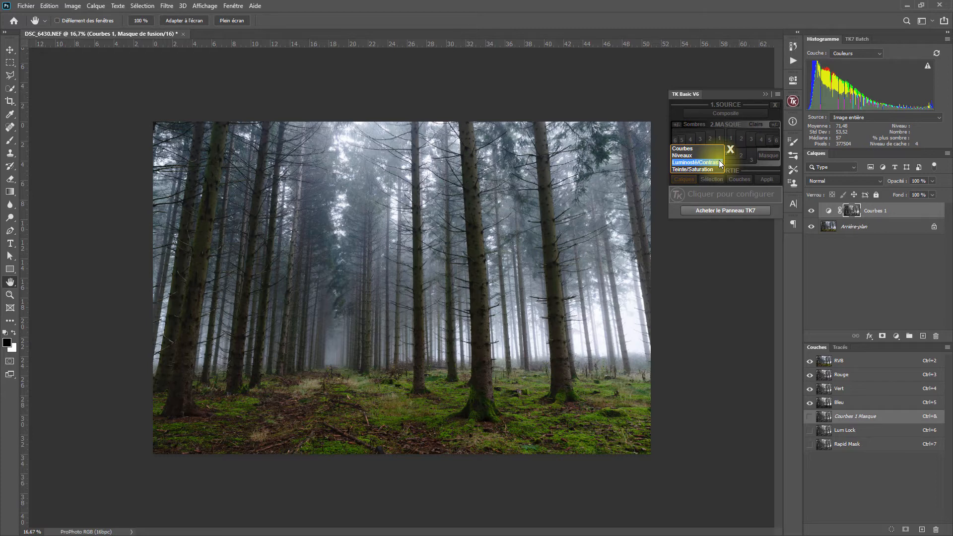
pyautogui.click(730, 149)
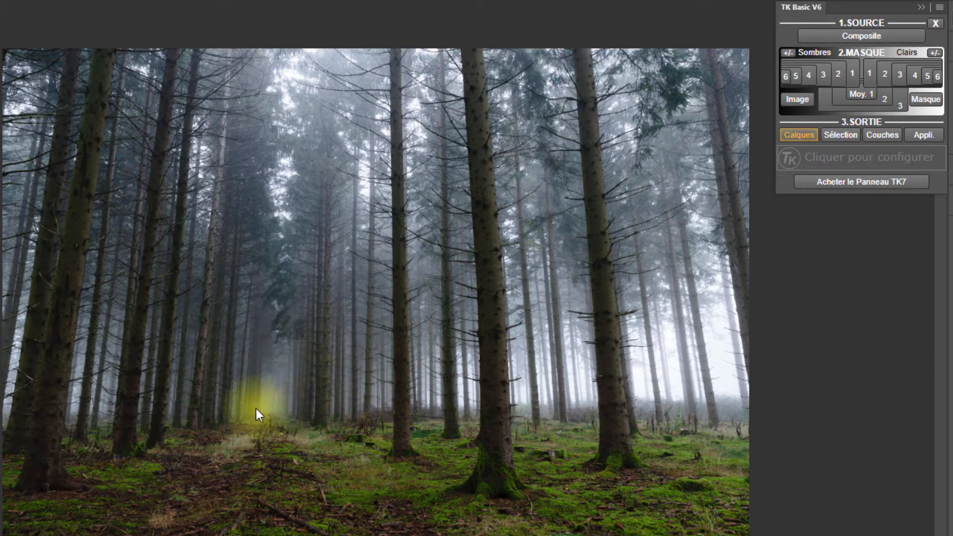
# Step: Display mid-tone masks 1 and 2 and light-tone mask 1, and make light-tone mask 2 the active mask
pyautogui.click(856, 94)
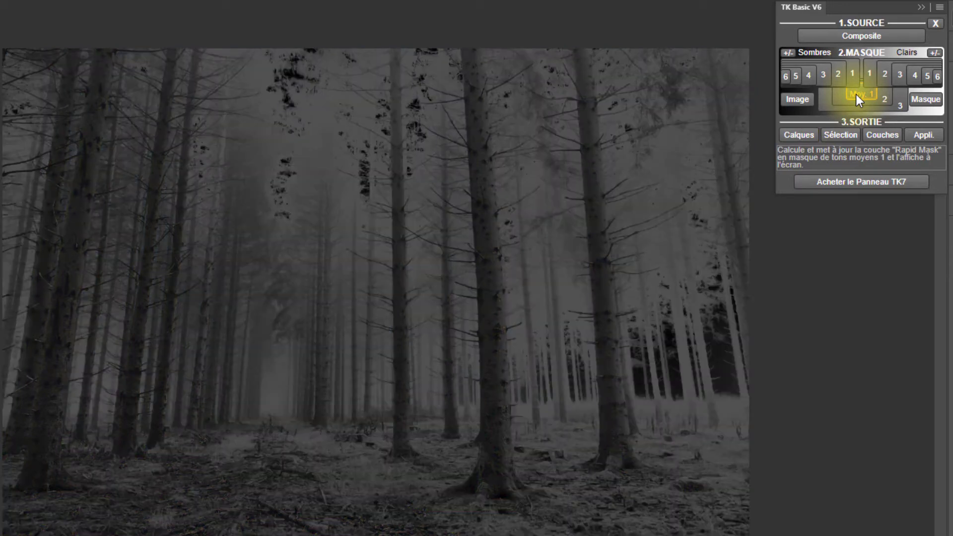
pyautogui.click(841, 102)
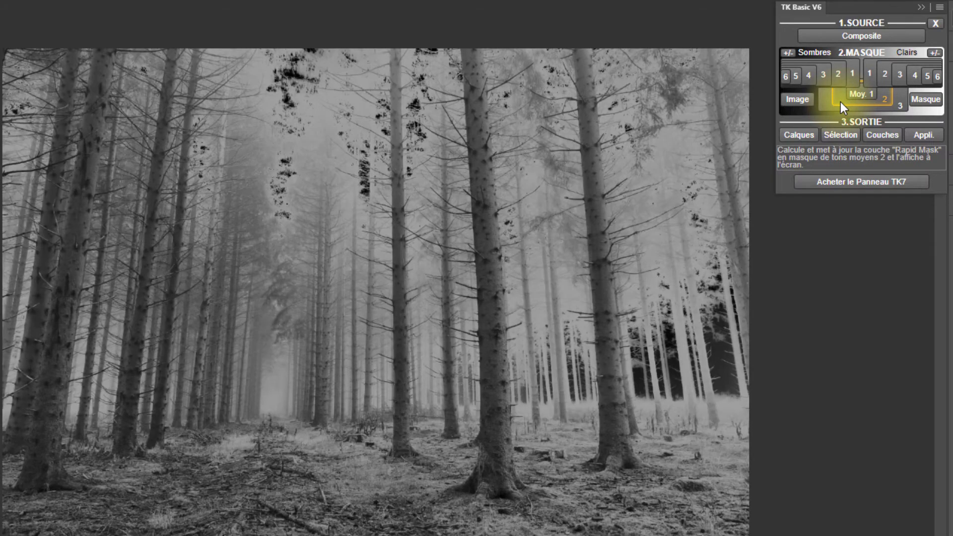
pyautogui.click(868, 81)
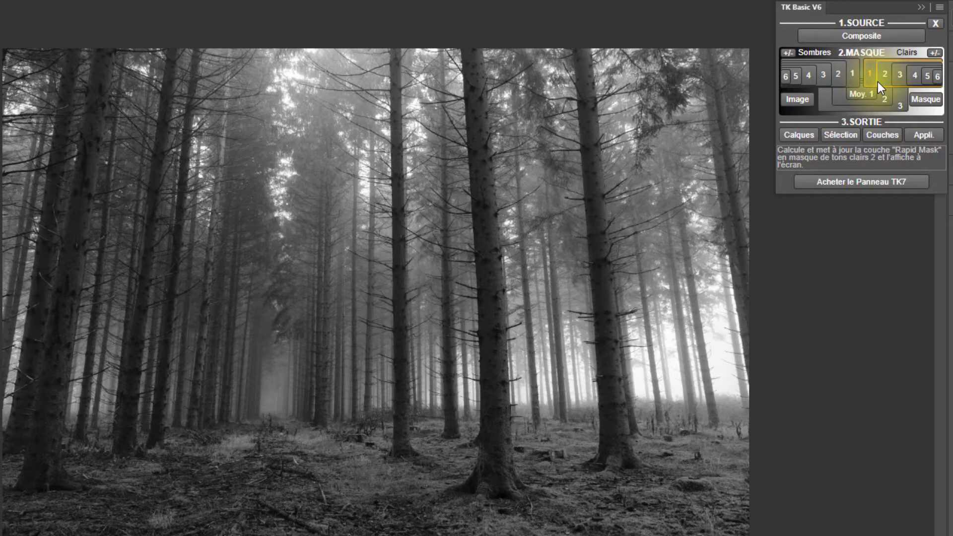
pyautogui.click(877, 81)
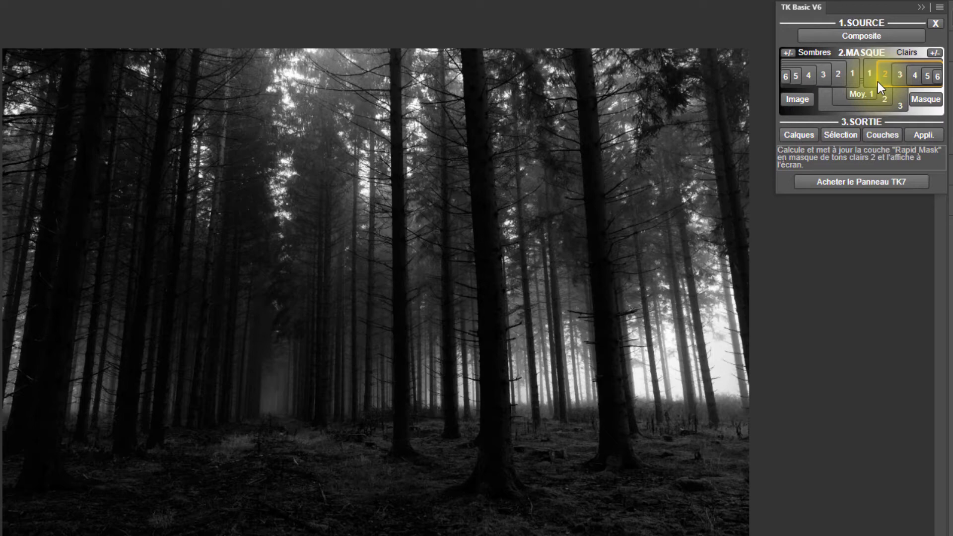
pyautogui.click(832, 133)
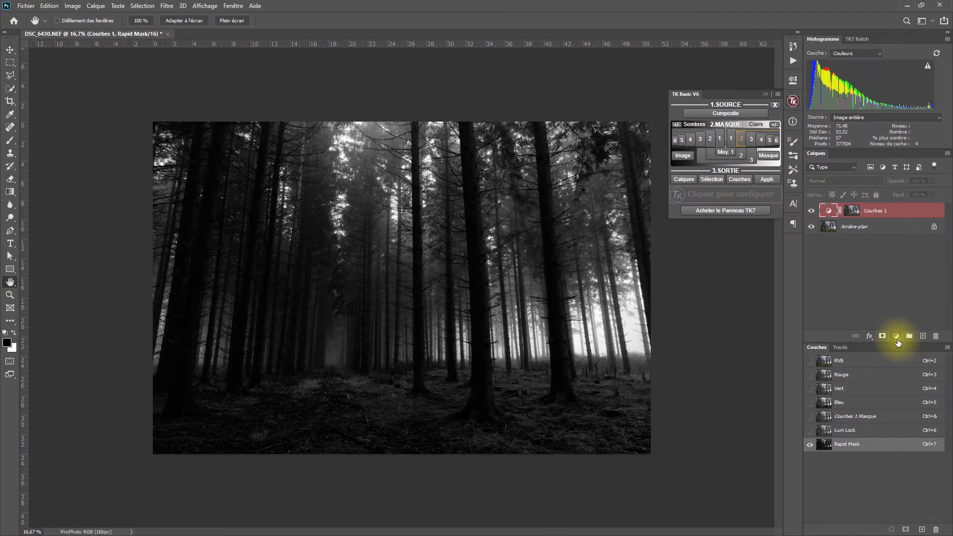
# Step: Create a new empty layer above Courbes 1 and fill it with white using the Paint Bucket tool
pyautogui.click(922, 336)
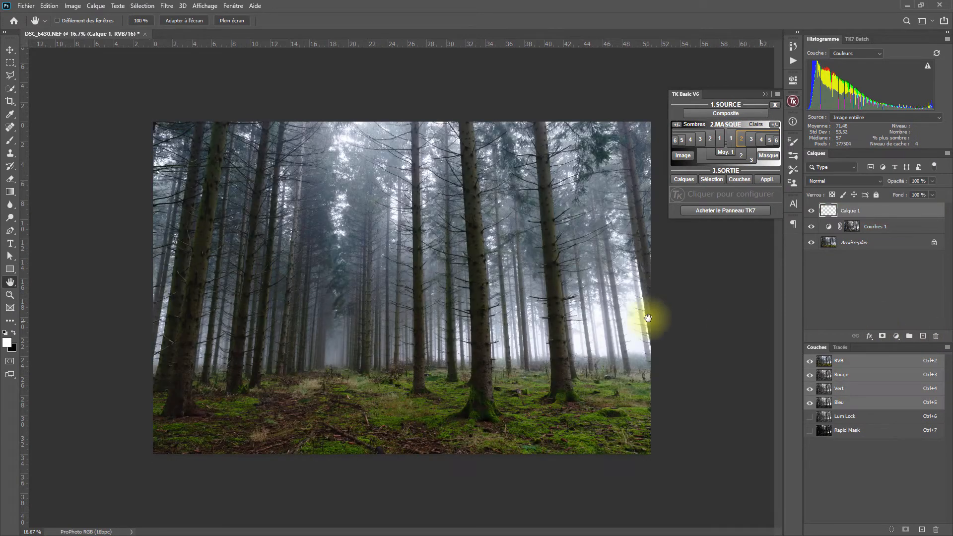
pyautogui.rightClick(8, 197)
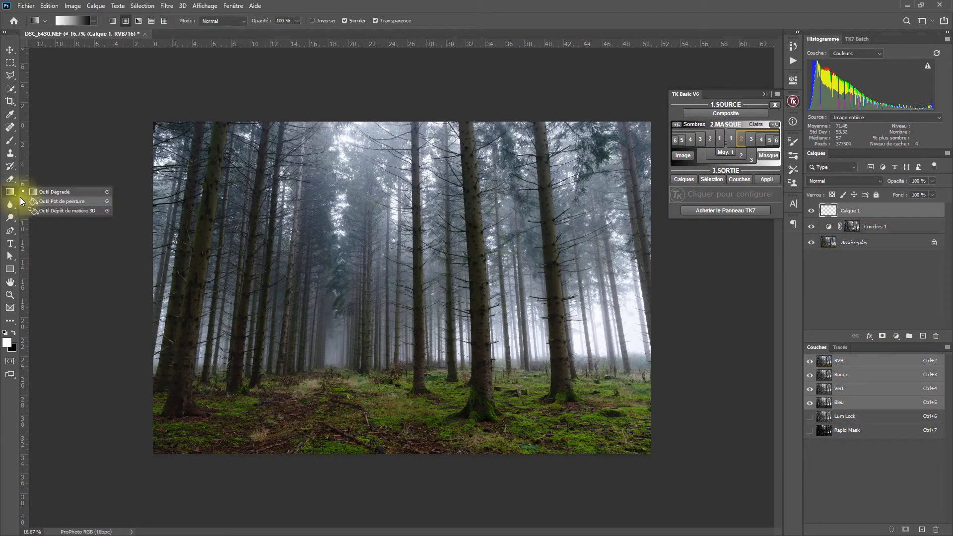
pyautogui.click(49, 198)
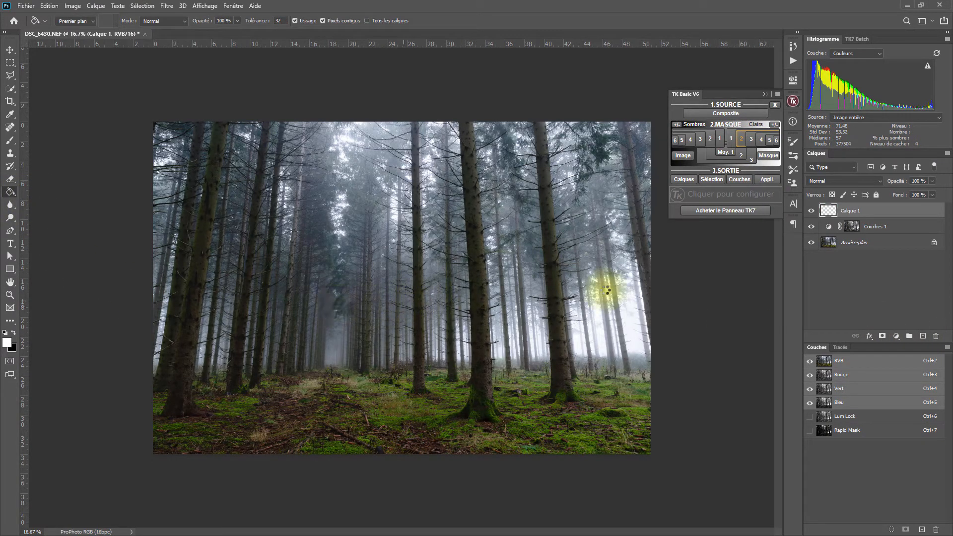
pyautogui.click(606, 284)
# Step: Set the white layer's blend mode to Incrustation and add a black layer mask that hides it
pyautogui.click(844, 181)
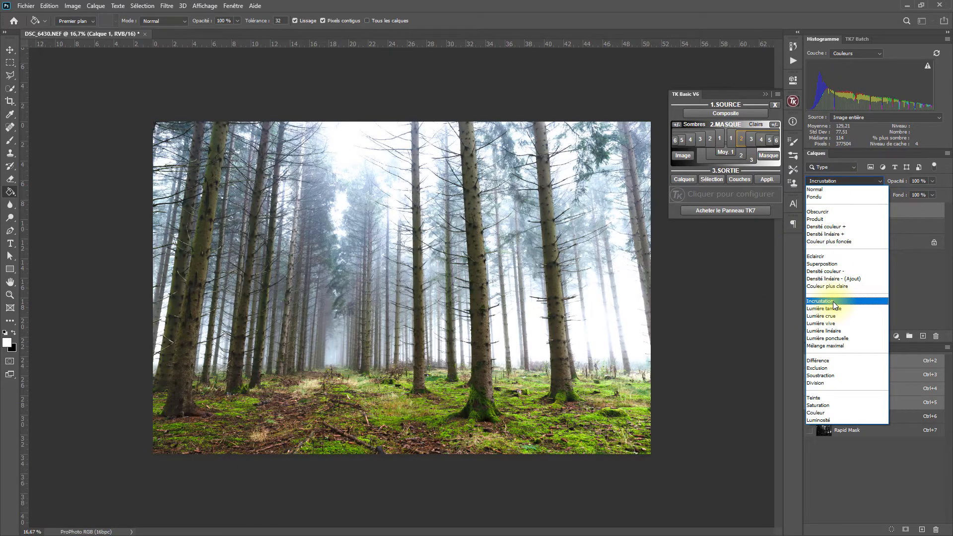
pyautogui.click(834, 302)
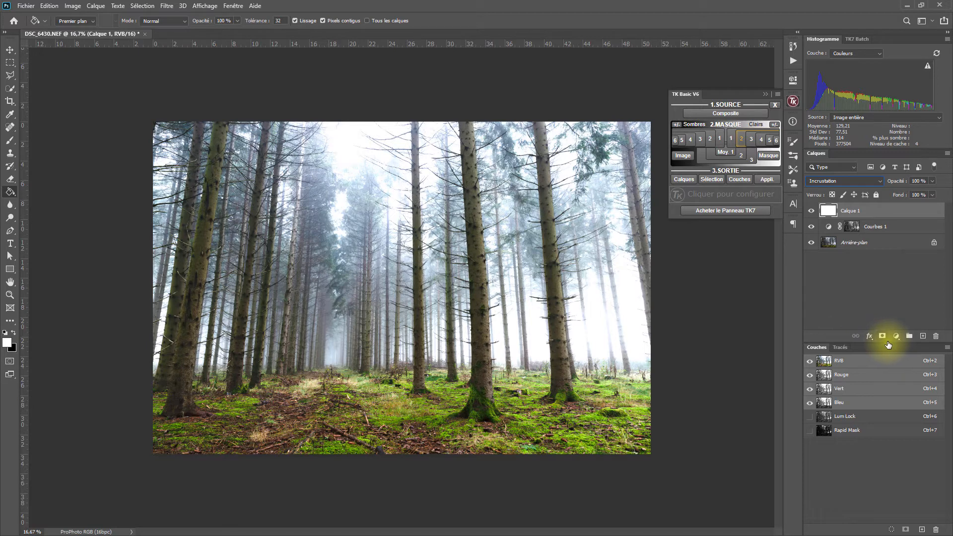
pyautogui.keyDown('alt'); pyautogui.click(882, 336); pyautogui.keyUp('alt')
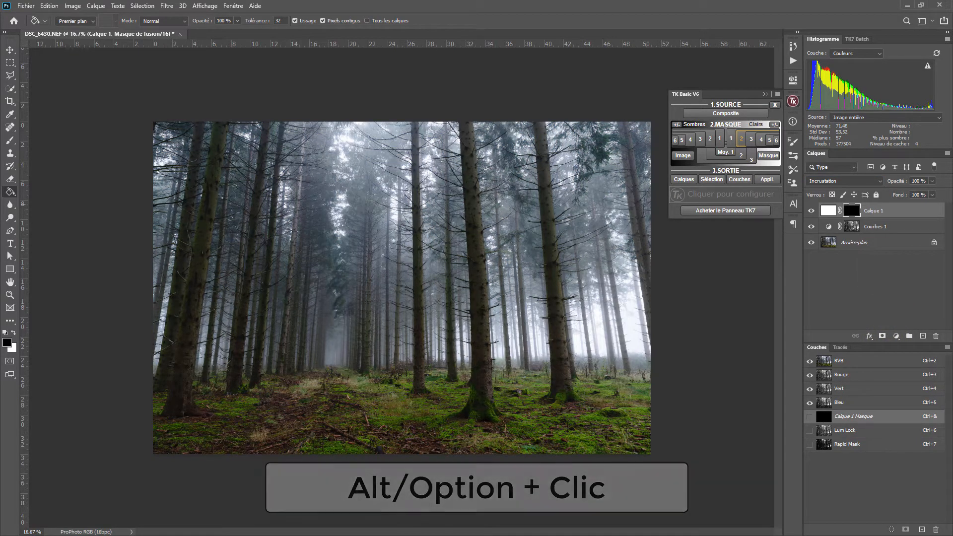
# Step: Check the active light-tone 2 mask, return to the colour image, and load the mask as a selection
pyautogui.click(764, 162)
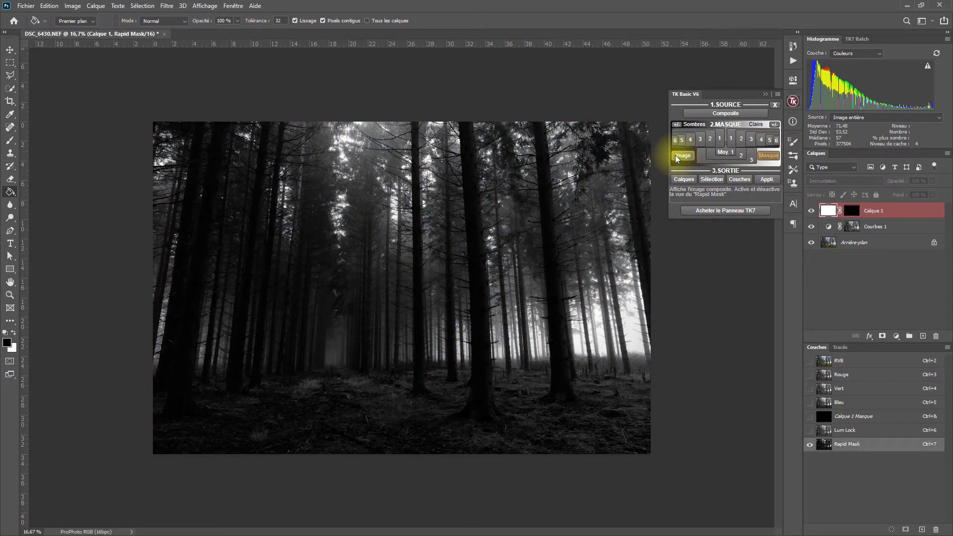
pyautogui.click(675, 155)
pyautogui.click(712, 179)
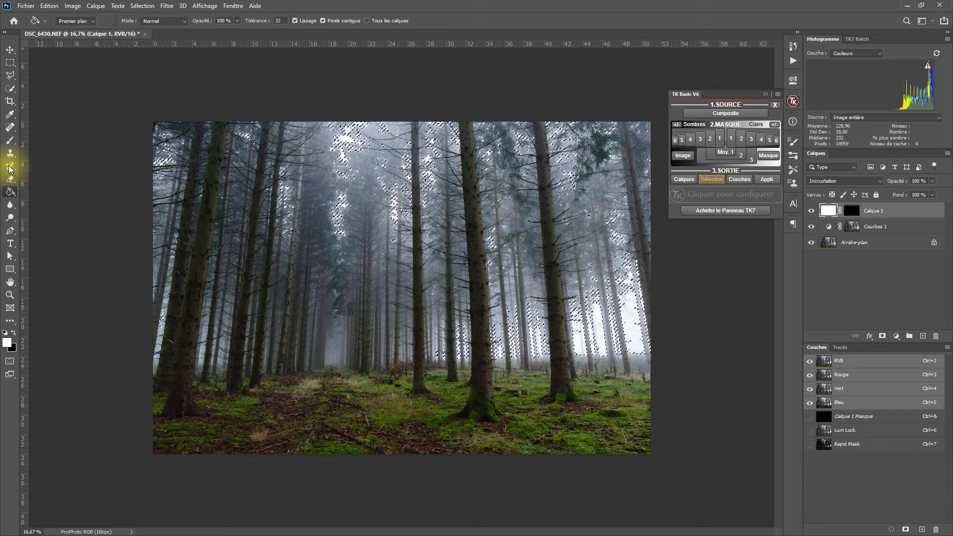
# Step: Paint white on the Calque 1 mask over the mist at the path's end with a 474 px brush, and hide the selection outline
pyautogui.click(10, 140)
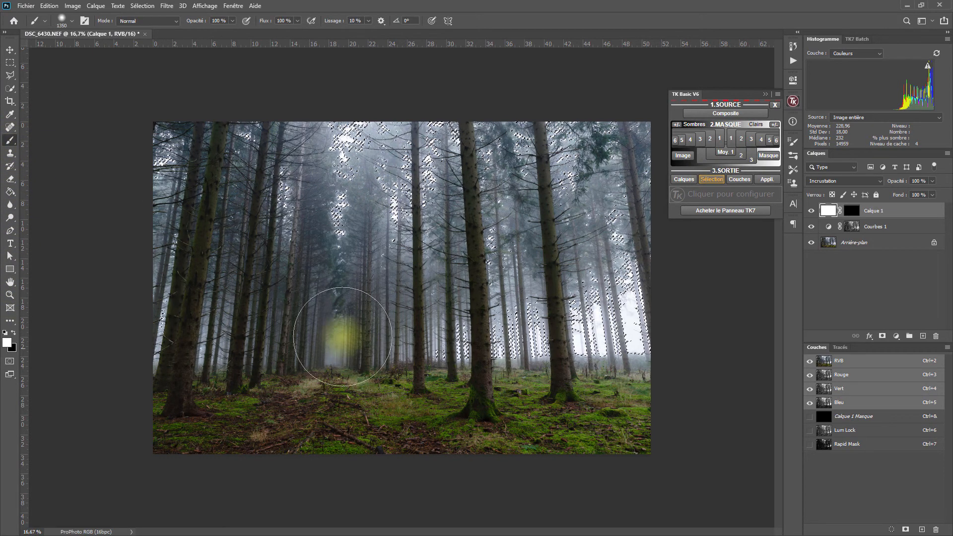
pyautogui.moveTo(335, 332); pyautogui.dragTo(302, 332)
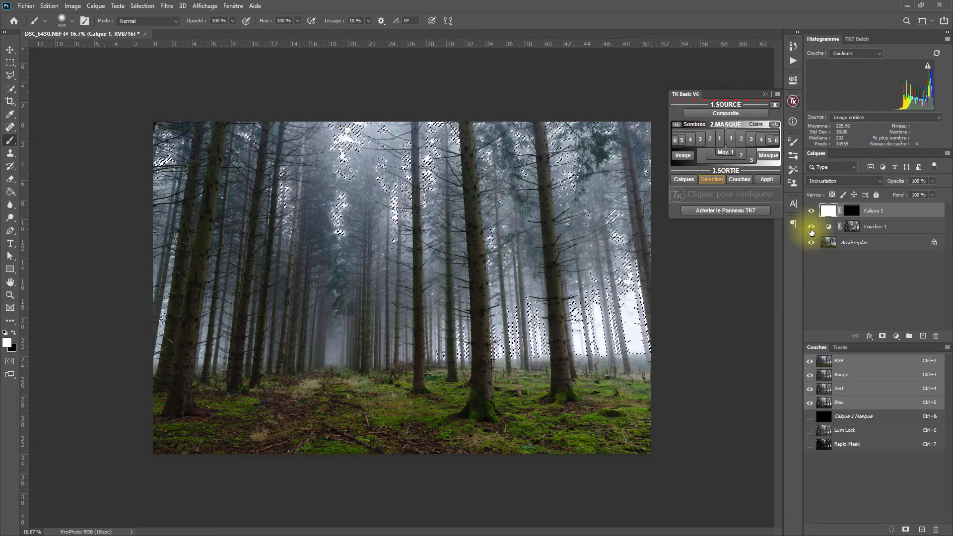
pyautogui.click(852, 211)
pyautogui.press('x')
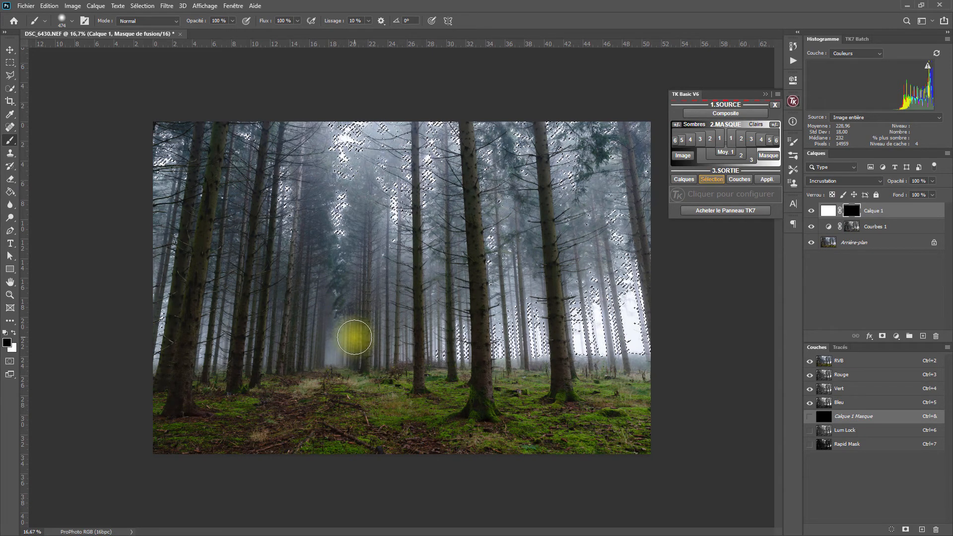
pyautogui.press('x')
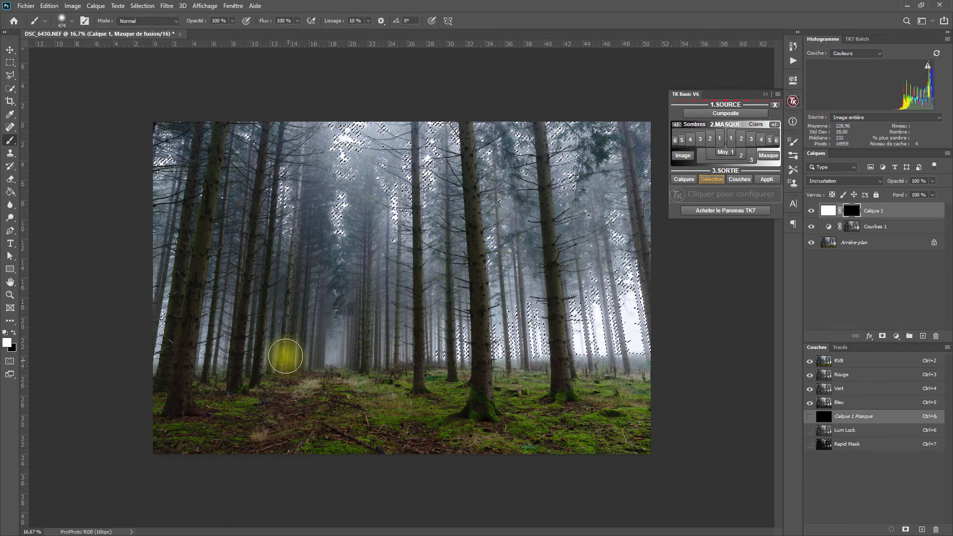
pyautogui.moveTo(331, 345)
pyautogui.mouseDown()
pyautogui.moveTo(398, 336)
pyautogui.moveTo(393, 347)
pyautogui.mouseUp()
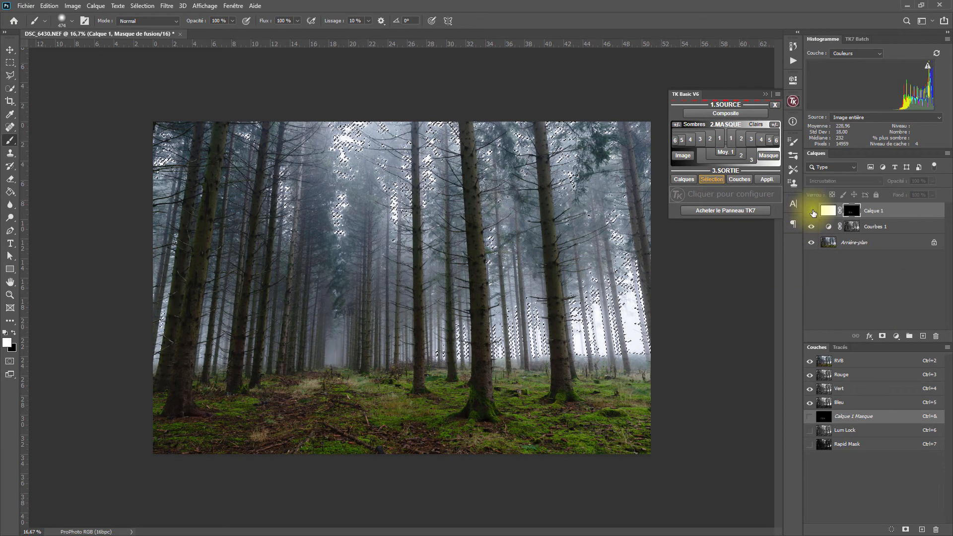
pyautogui.hotkey('ctrl', 'h')
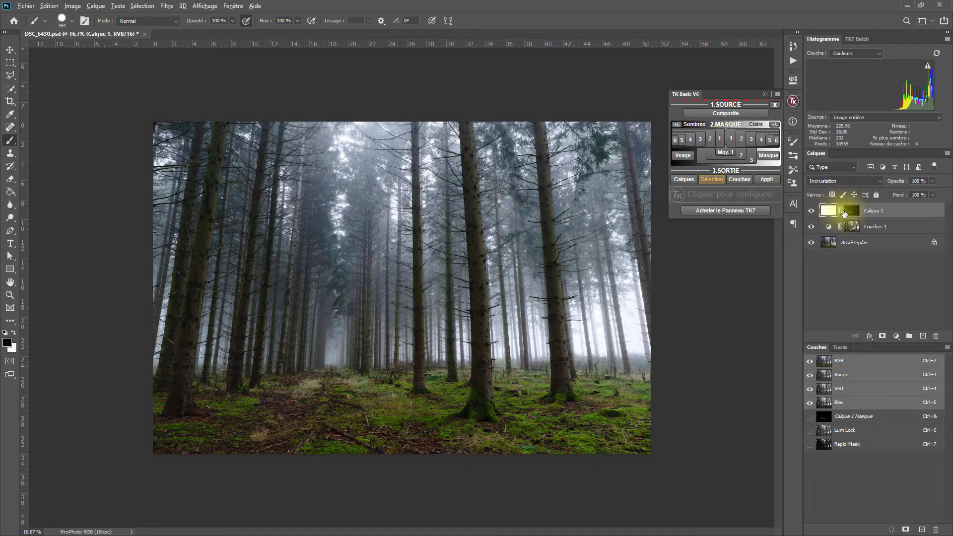
# Step: Inspect the Calque 1 mask and compare the mist at the path's end close up with Calque 1 hidden and shown
pyautogui.keyDown('alt'); pyautogui.click(853, 212); pyautogui.keyUp('alt')
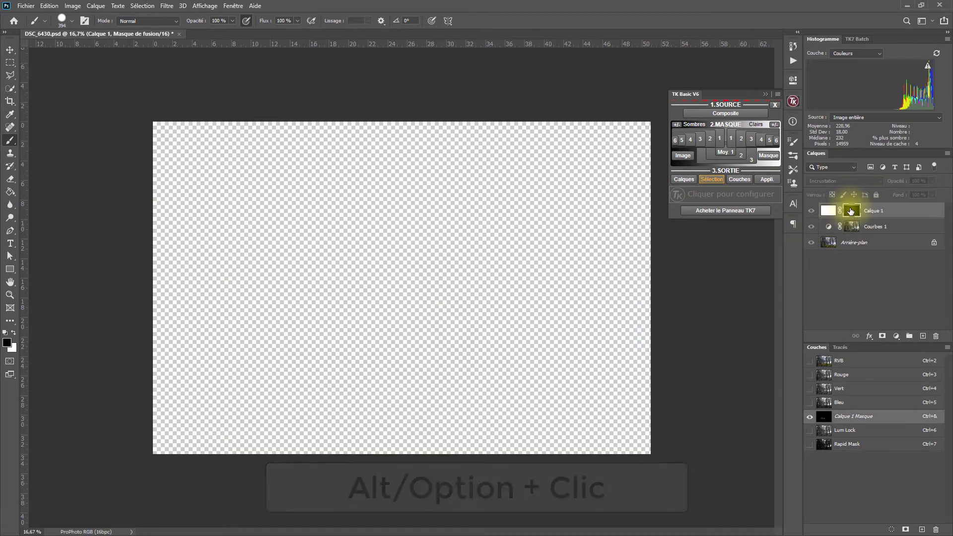
pyautogui.keyDown('alt'); pyautogui.click(851, 211); pyautogui.keyUp('alt')
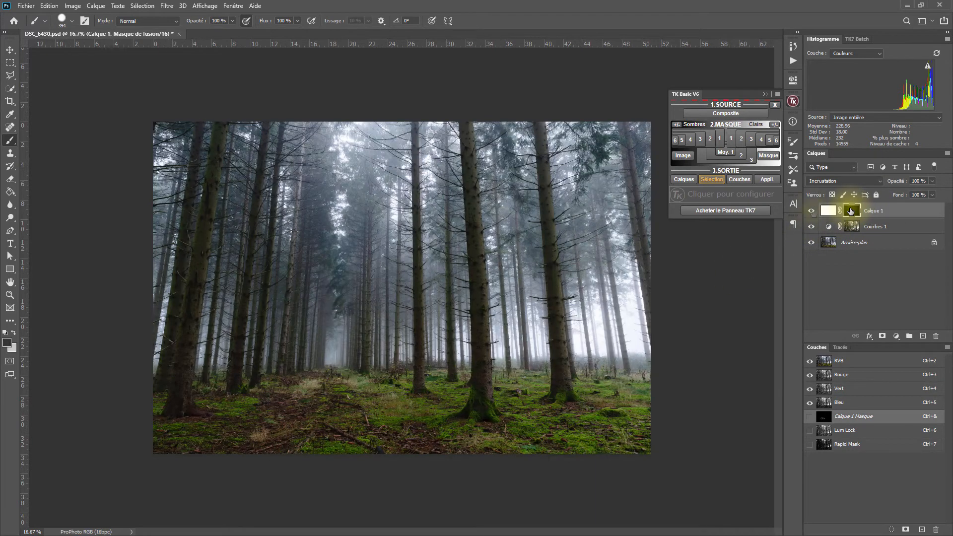
pyautogui.press('z')
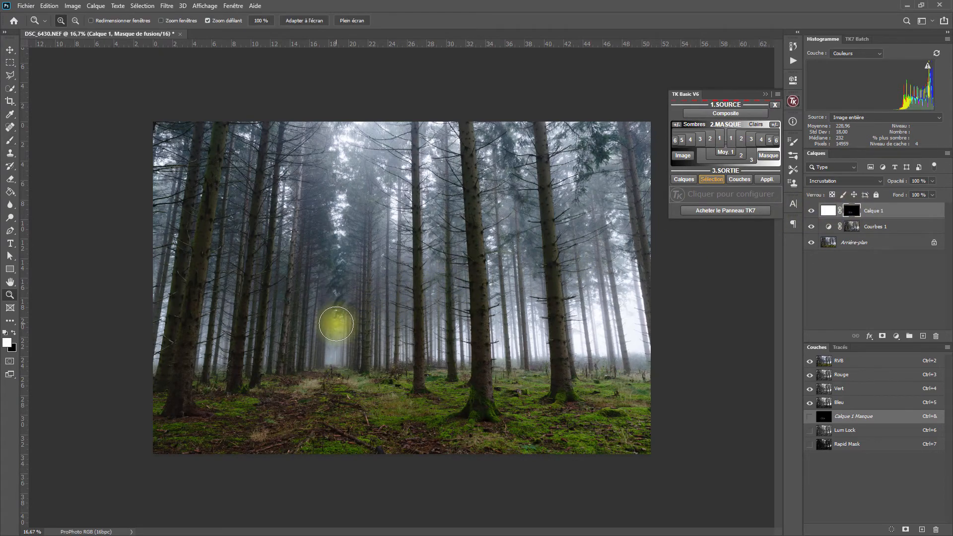
pyautogui.click(334, 326)
pyautogui.click(278, 373)
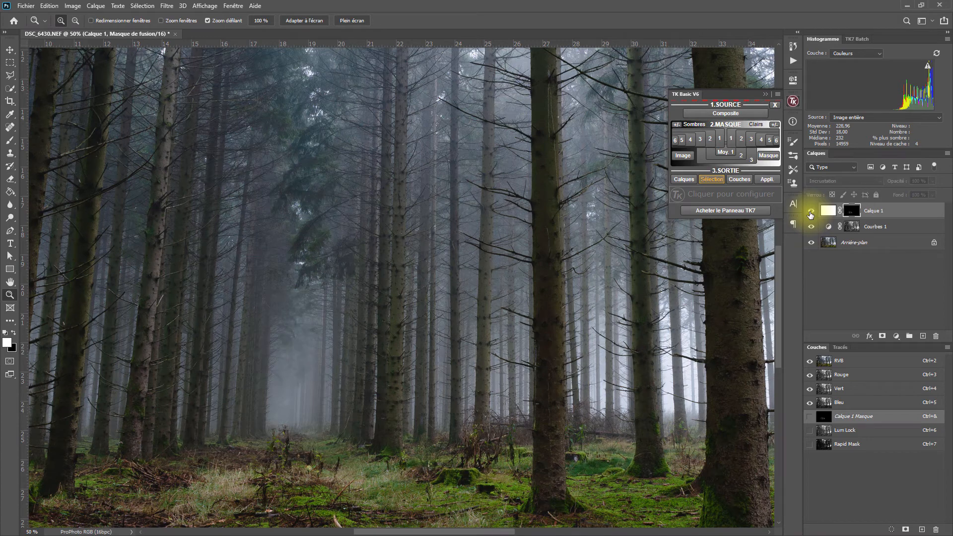
pyautogui.click(811, 213)
pyautogui.click(811, 213)
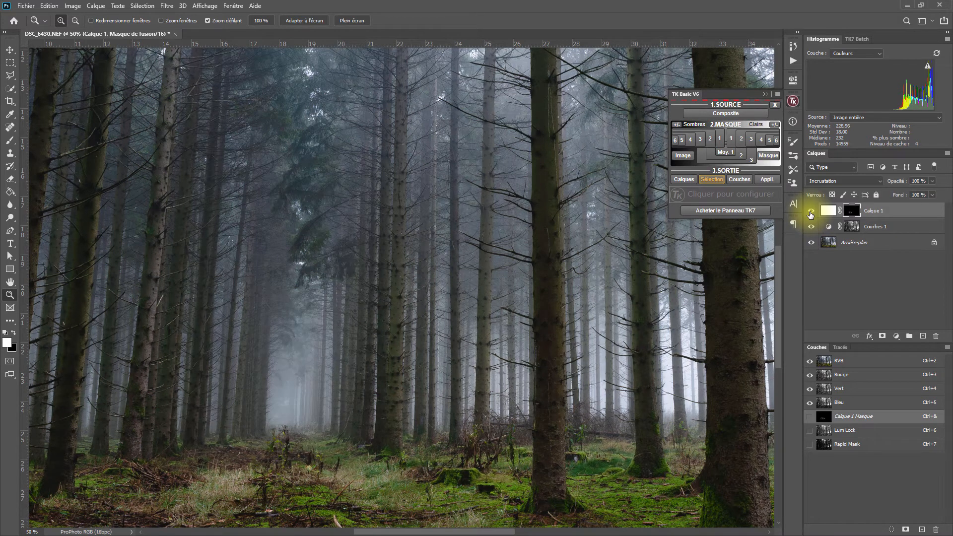
pyautogui.click(810, 213)
pyautogui.click(811, 214)
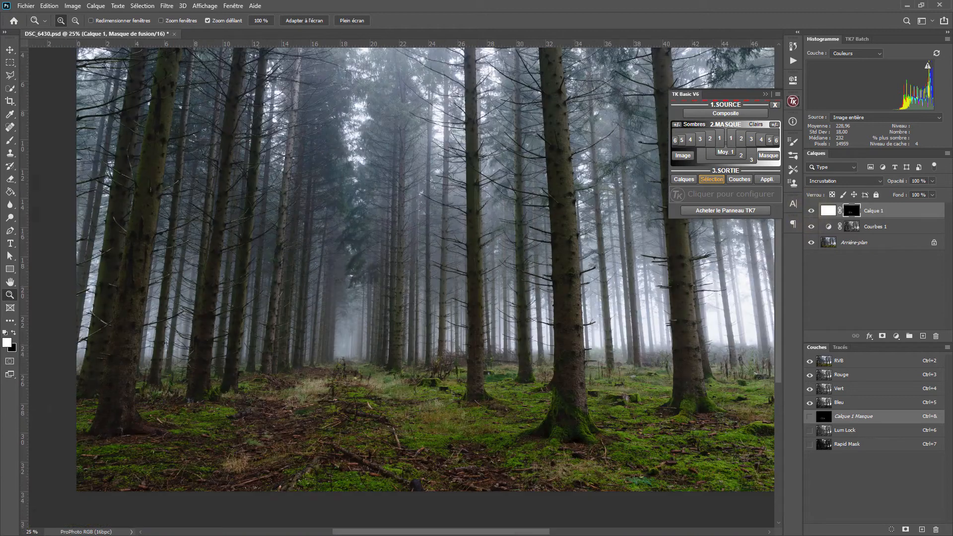
pyautogui.hotkey('ctrl', '-')
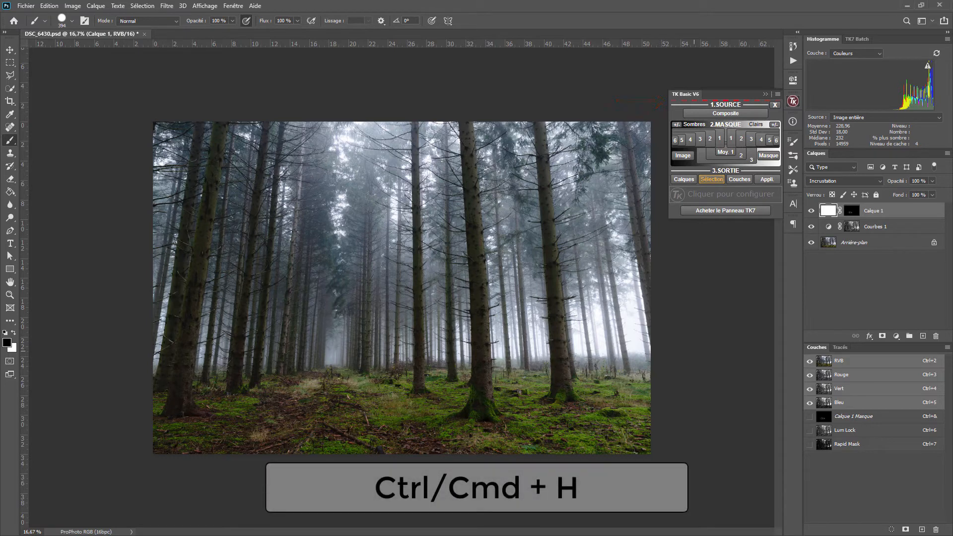
# Step: Show the hidden selection outline, hide it again, and deselect the active selection
pyautogui.hotkey('ctrl', 'h')
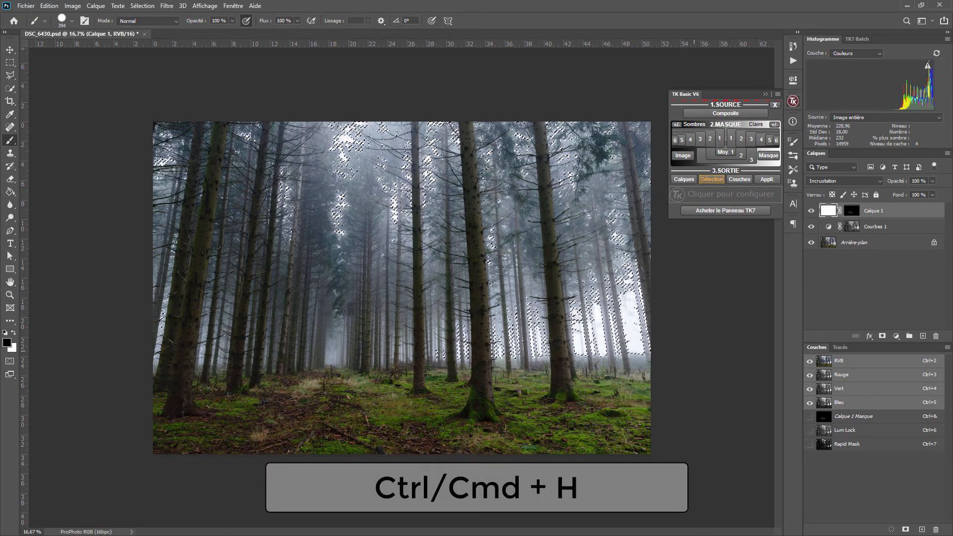
pyautogui.hotkey('ctrl', 'h')
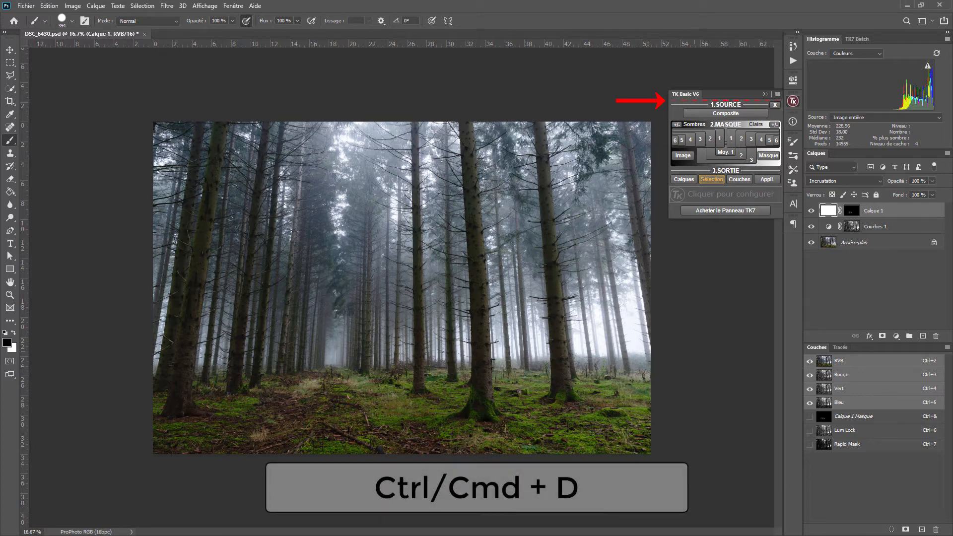
pyautogui.hotkey('ctrl', 'd')
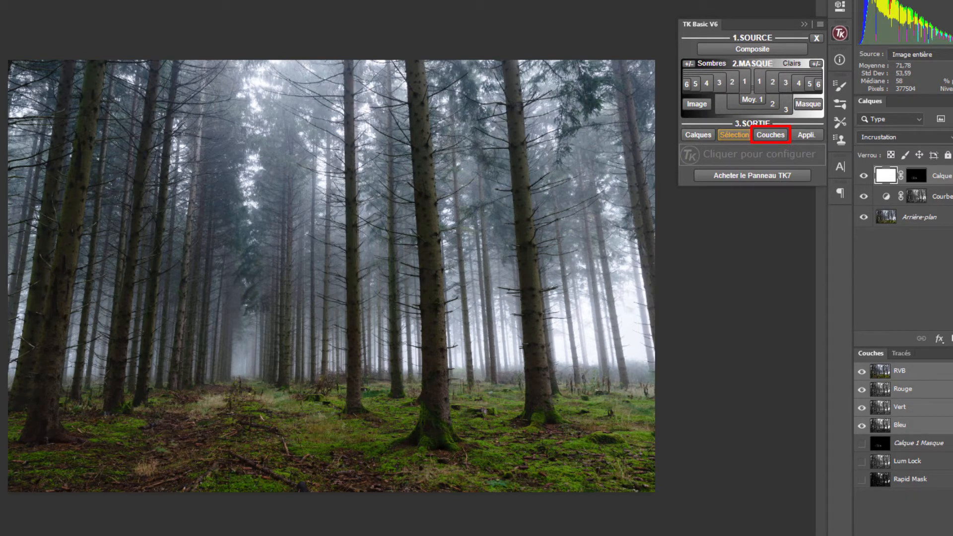
# Step: Generate the light-tone 1 mask and save it as a new alpha channel named "clairs 1"
pyautogui.click(758, 79)
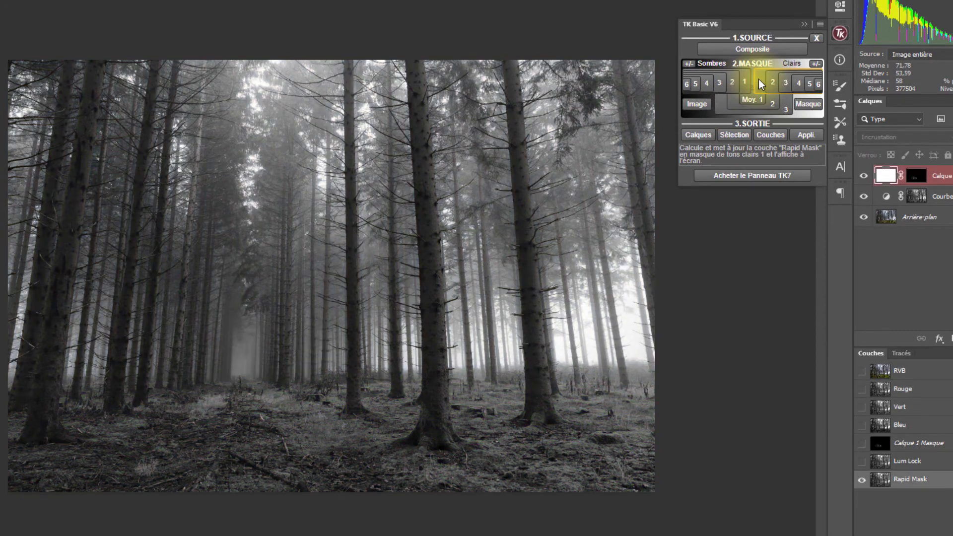
pyautogui.click(761, 137)
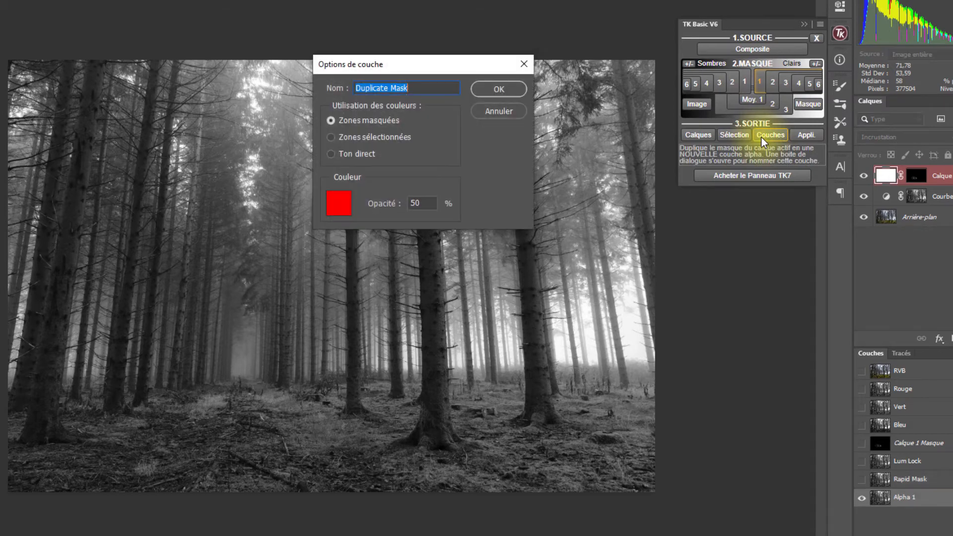
pyautogui.write('cla')
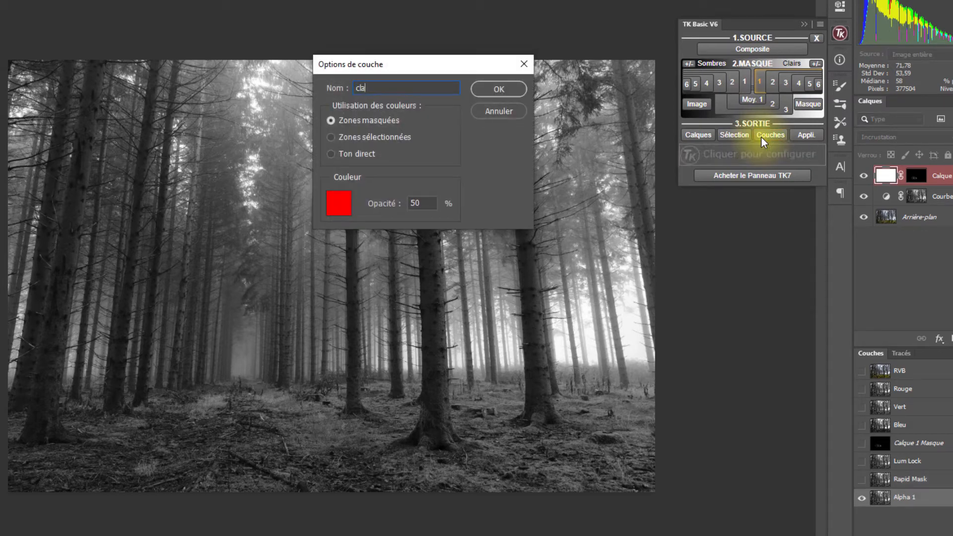
pyautogui.write('irs 1')
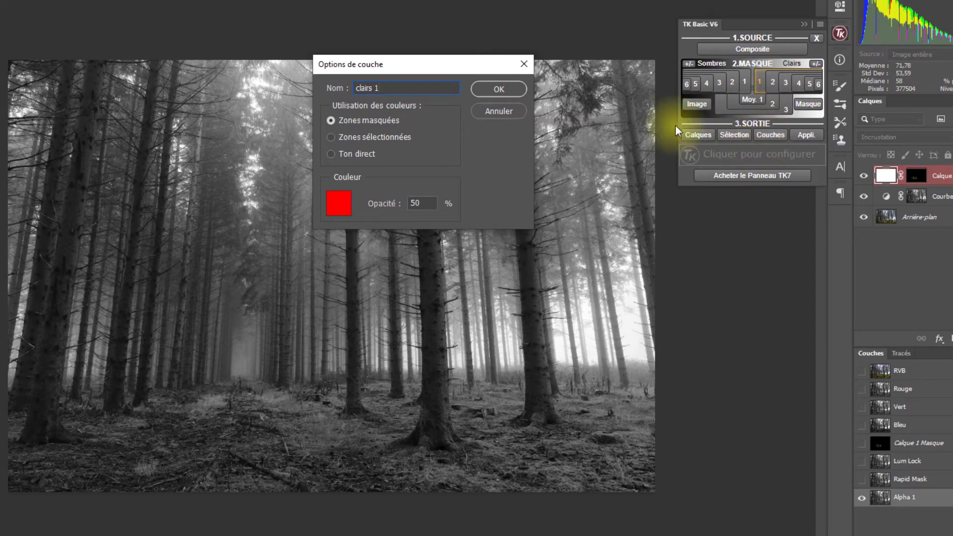
pyautogui.click(519, 90)
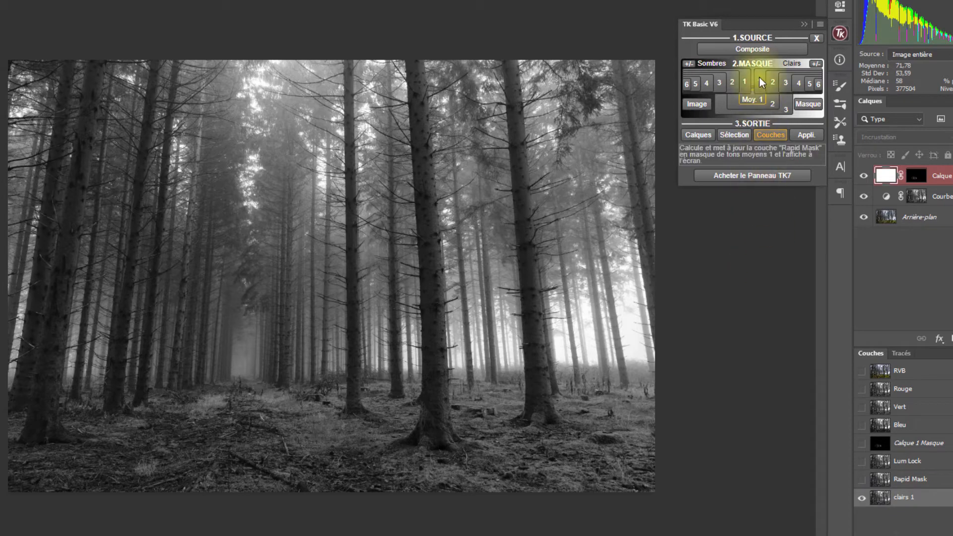
# Step: Generate the composite mask and compare the Rapid Mask channel with the saved clairs 1 channel
pyautogui.click(761, 51)
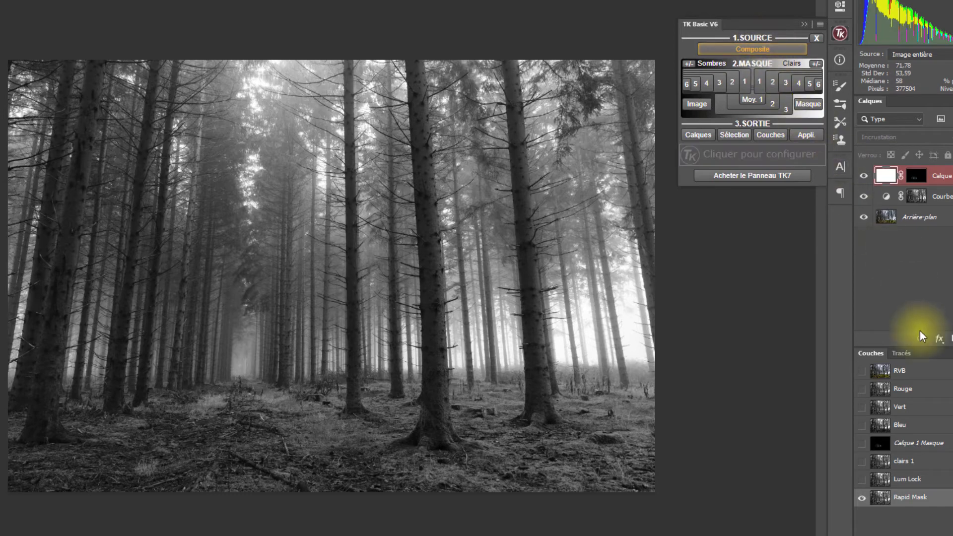
pyautogui.click(936, 464)
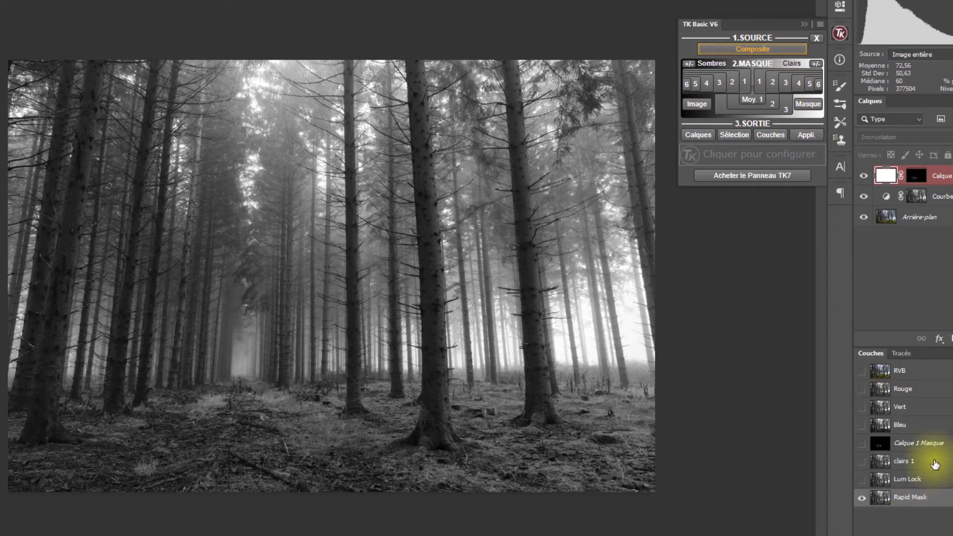
pyautogui.click(938, 498)
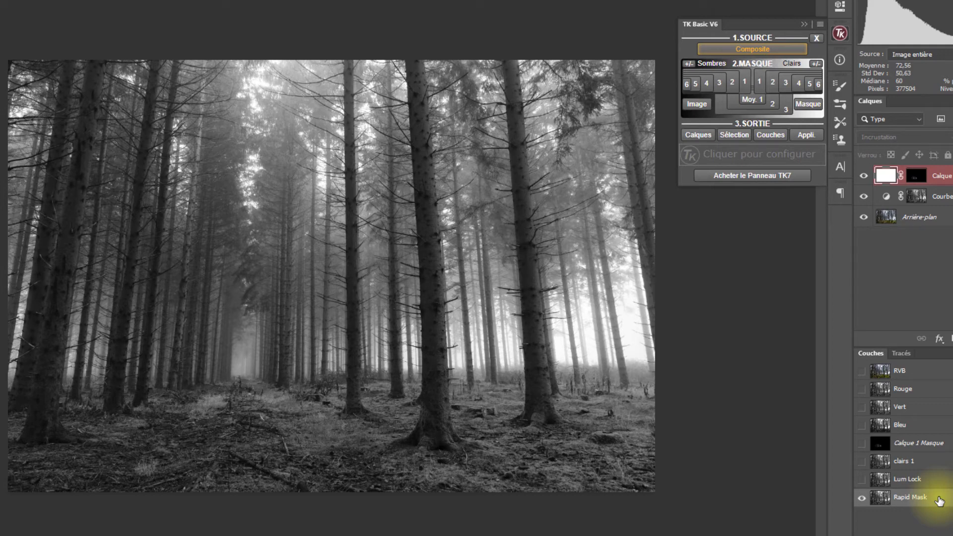
pyautogui.click(934, 466)
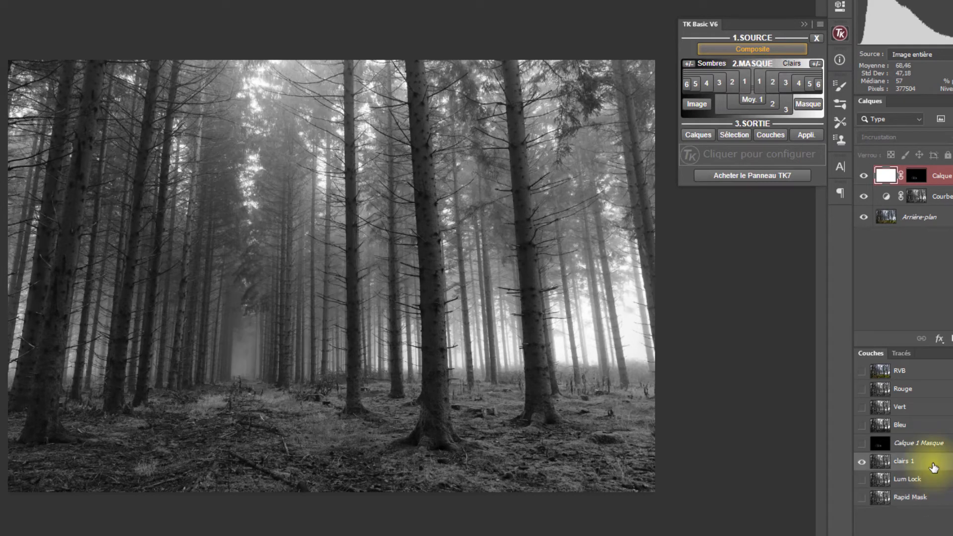
pyautogui.click(940, 498)
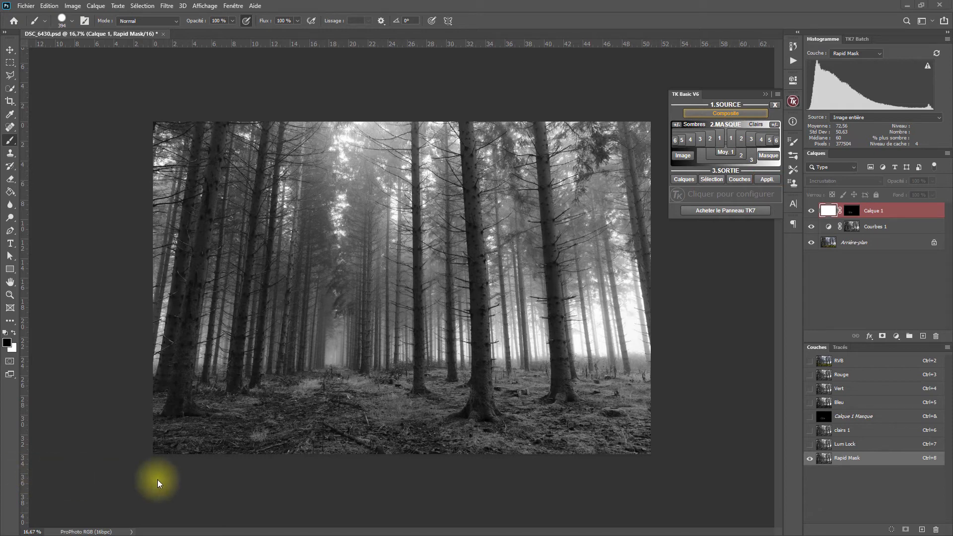
# Step: Return to the colour image and add a Curves adjustment layer above Calque 1 with an S-curve that darkens the shadows and brightens the highlights
pyautogui.click(684, 156)
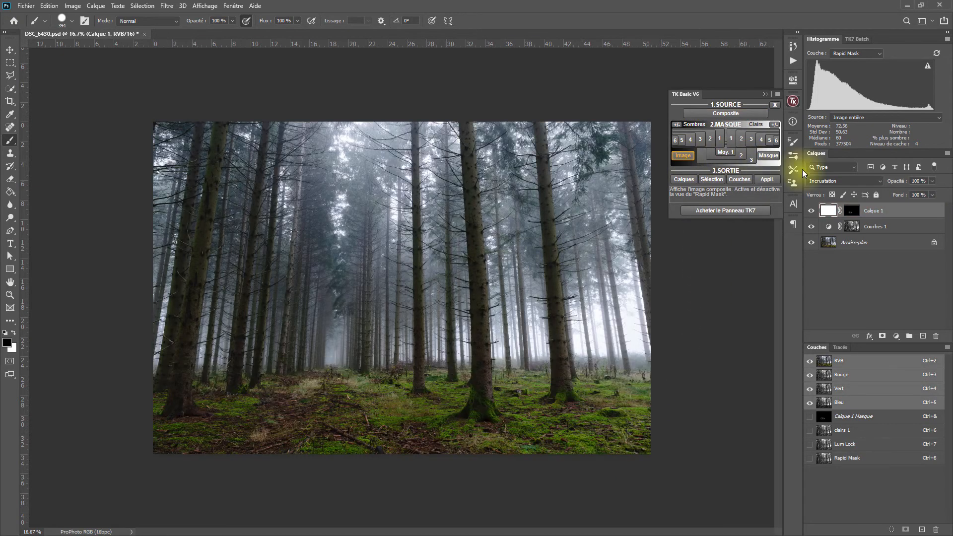
pyautogui.click(896, 336)
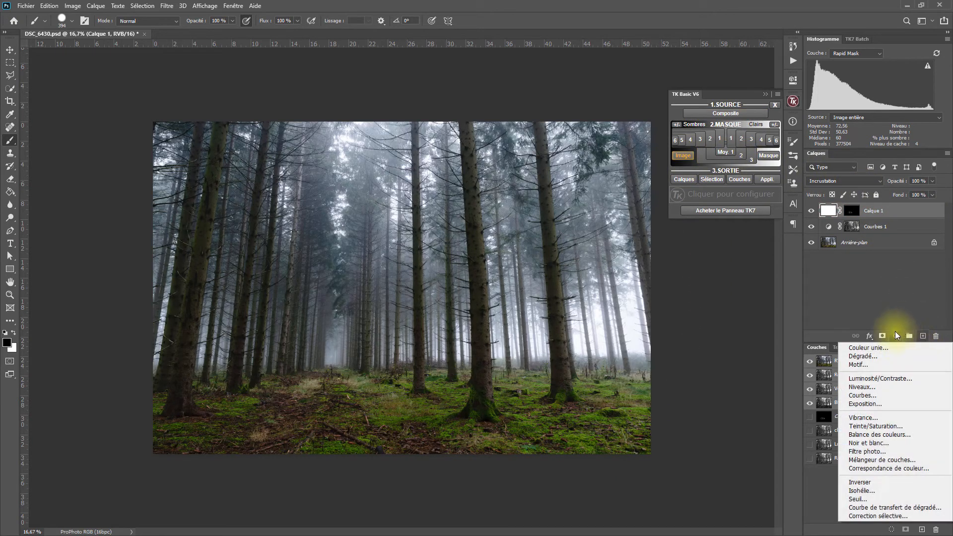
pyautogui.click(876, 395)
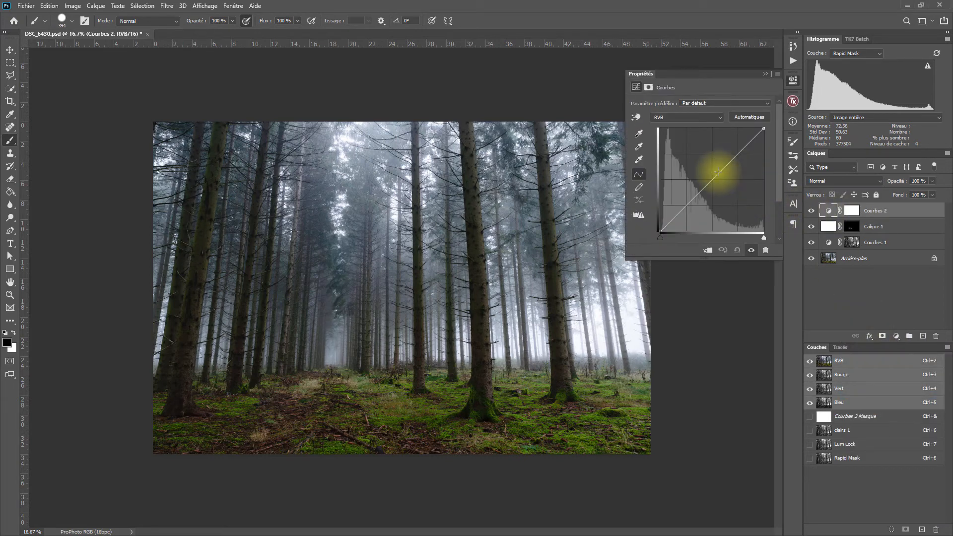
pyautogui.moveTo(719, 172); pyautogui.dragTo(715, 164)
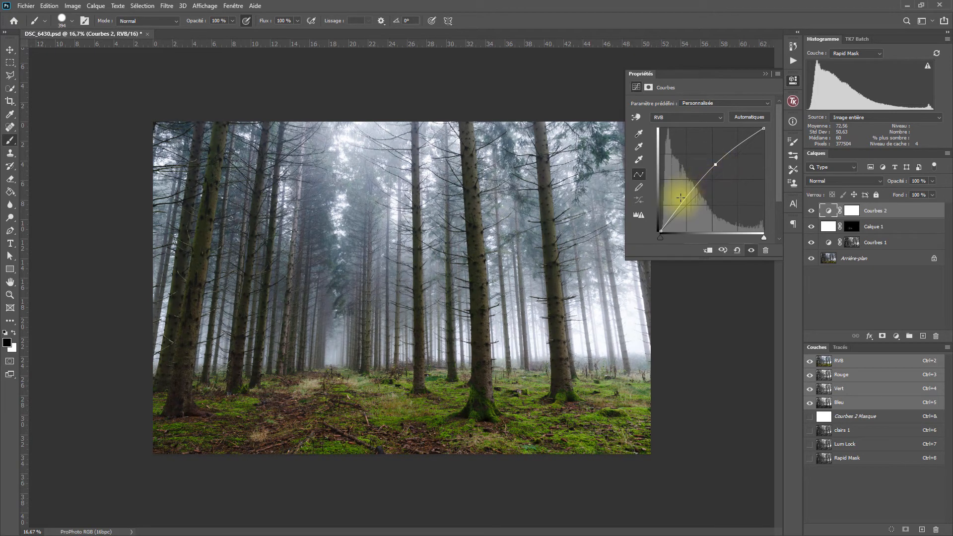
pyautogui.moveTo(681, 197); pyautogui.dragTo(686, 205)
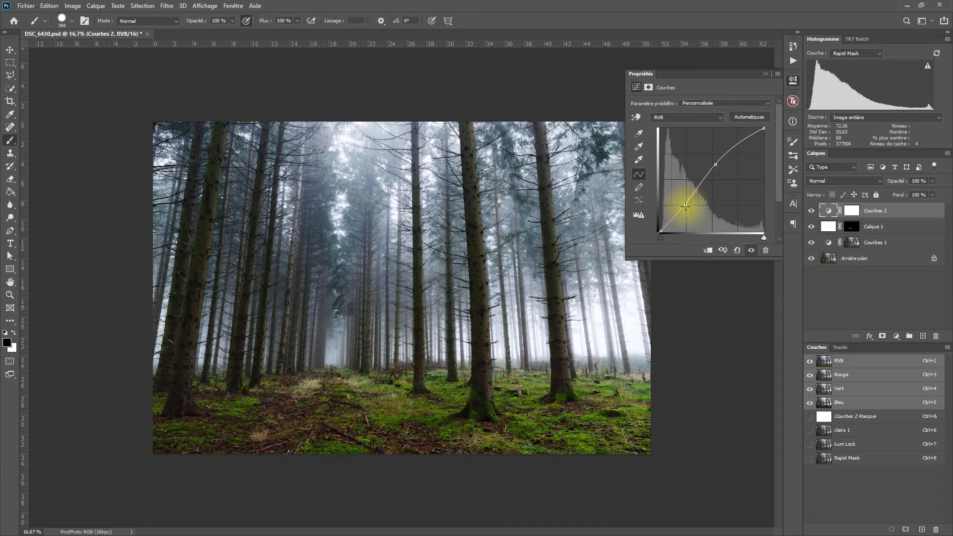
pyautogui.moveTo(685, 204); pyautogui.dragTo(684, 209)
pyautogui.moveTo(715, 164); pyautogui.dragTo(716, 158)
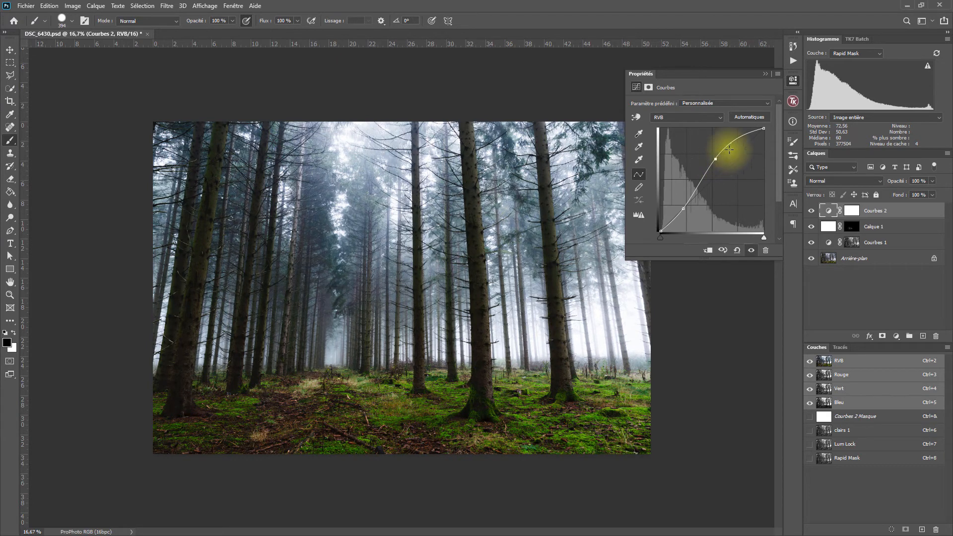
# Step: Apply the mid-tone 3 mask to Courbes 2 and compare the image with the layer hidden and with its mask disabled
pyautogui.click(793, 102)
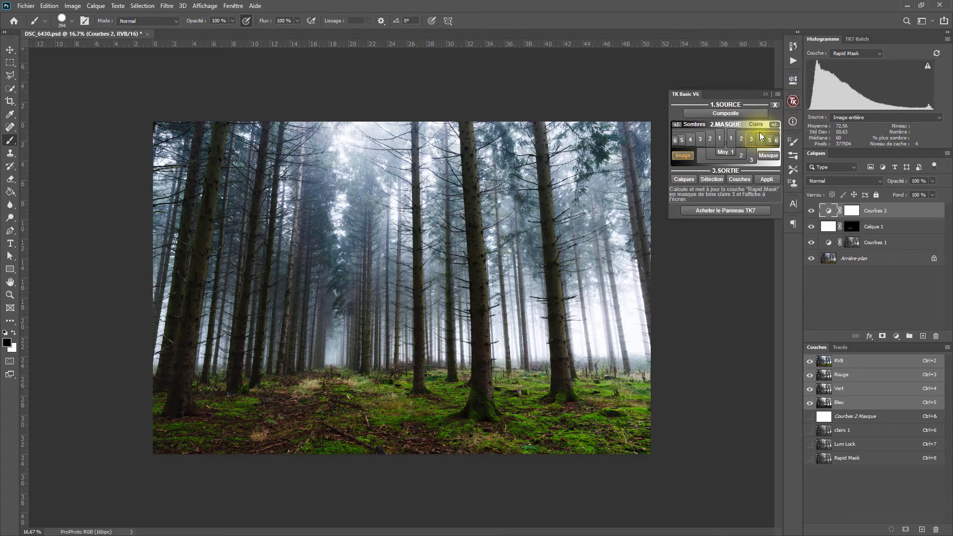
pyautogui.click(701, 159)
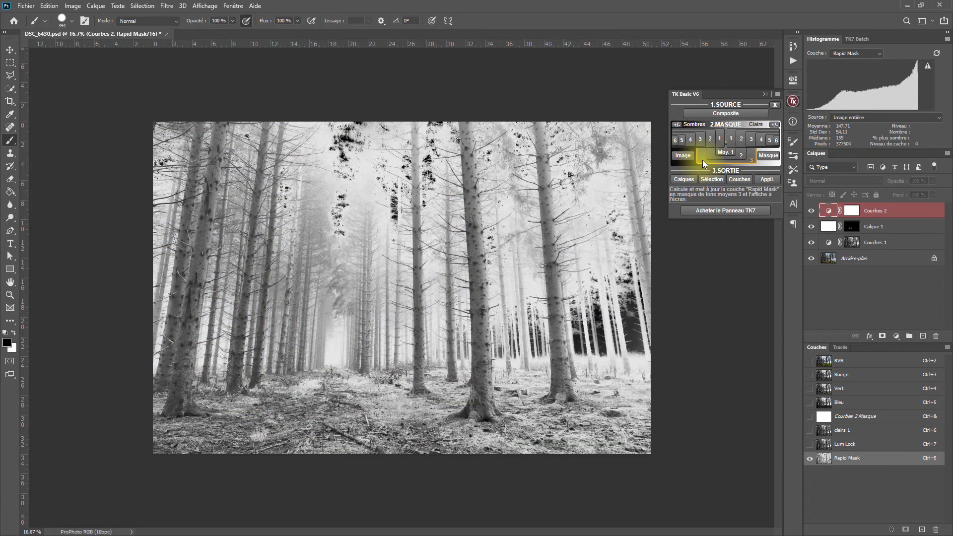
pyautogui.click(768, 181)
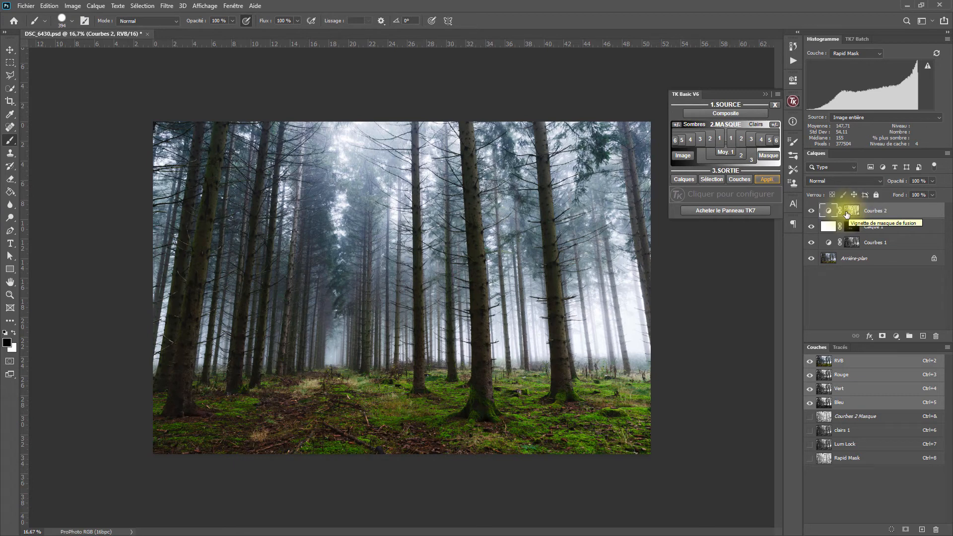
pyautogui.click(811, 212)
pyautogui.click(811, 212)
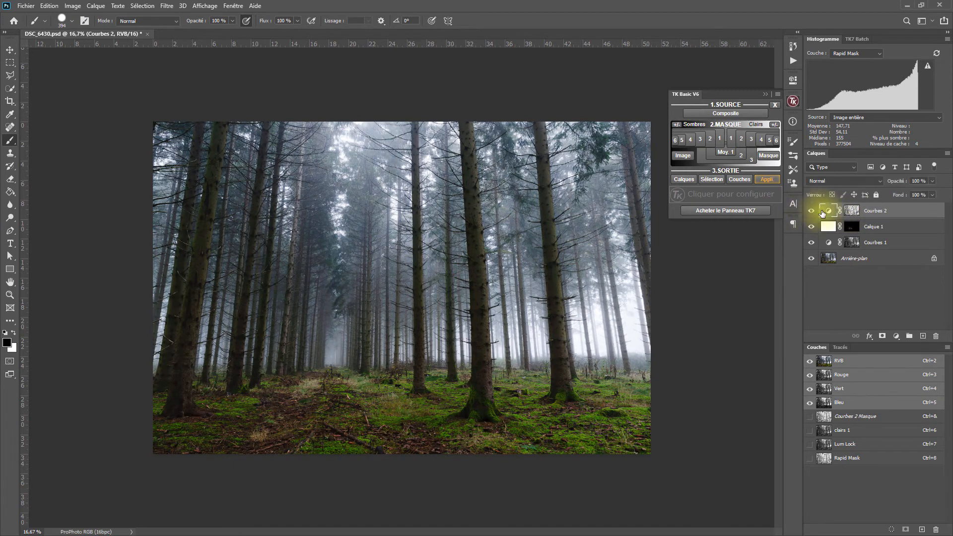
pyautogui.keyDown('shift'); pyautogui.click(851, 211); pyautogui.keyUp('shift')
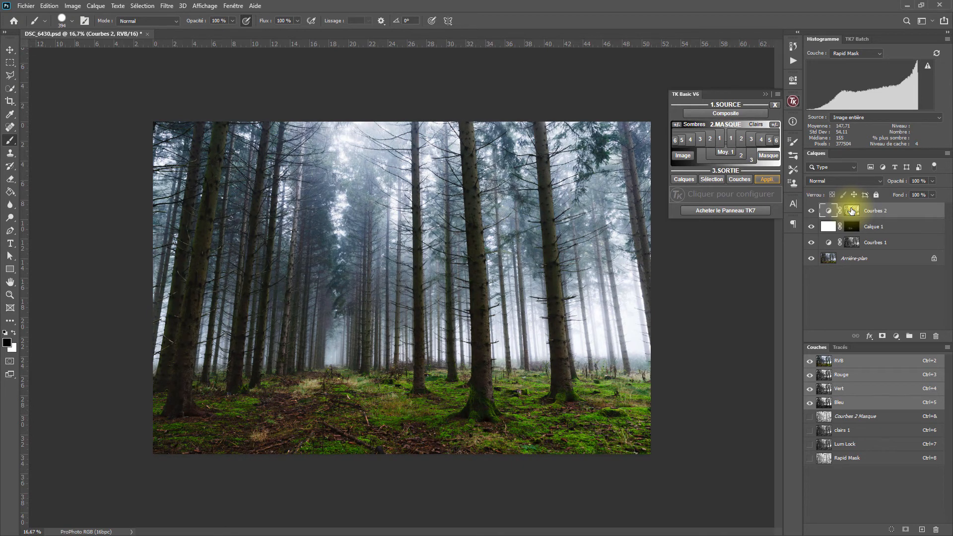
# Step: Try the mid-tone 2 mask, apply the mid-tone 1 mask to Courbes 2 instead, and compare the image with the layer hidden and shown
pyautogui.click(742, 154)
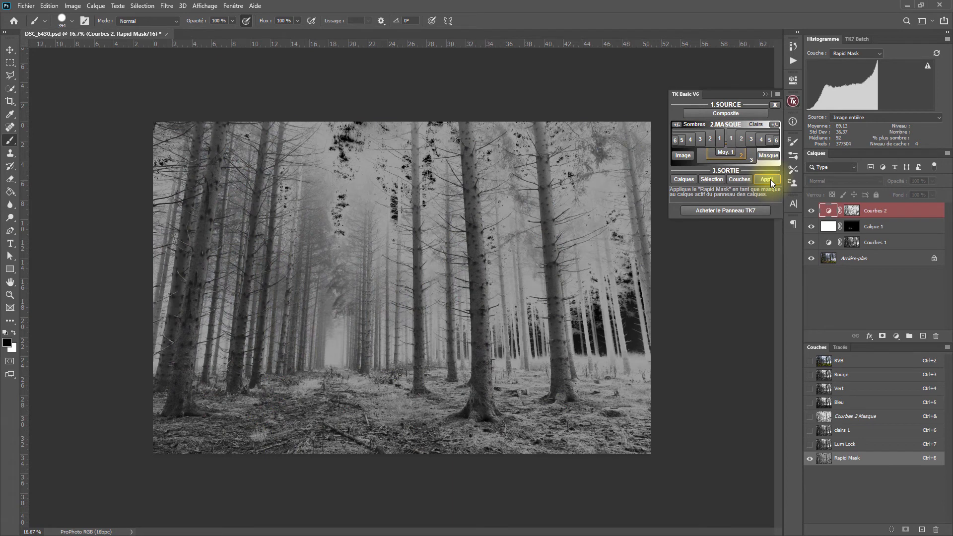
pyautogui.click(721, 153)
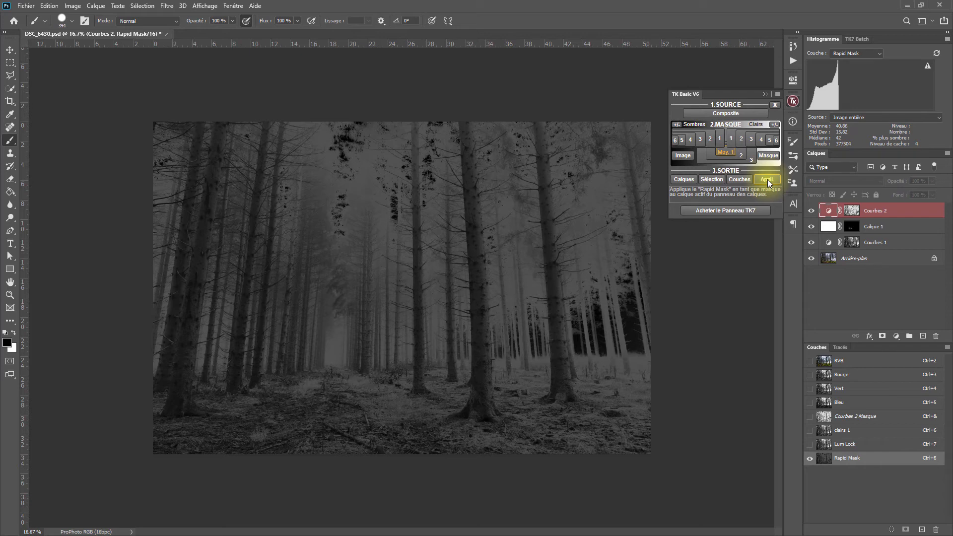
pyautogui.click(768, 179)
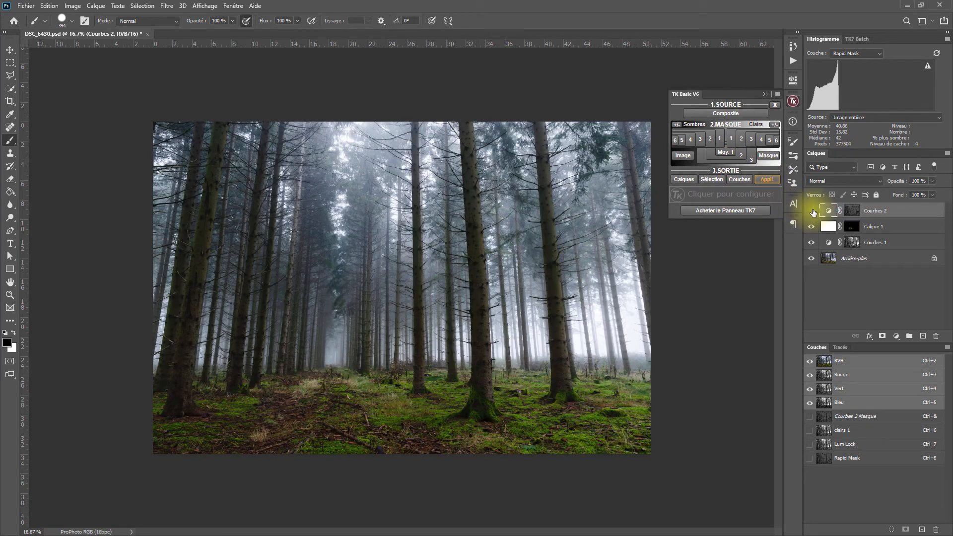
pyautogui.click(812, 211)
pyautogui.click(812, 211)
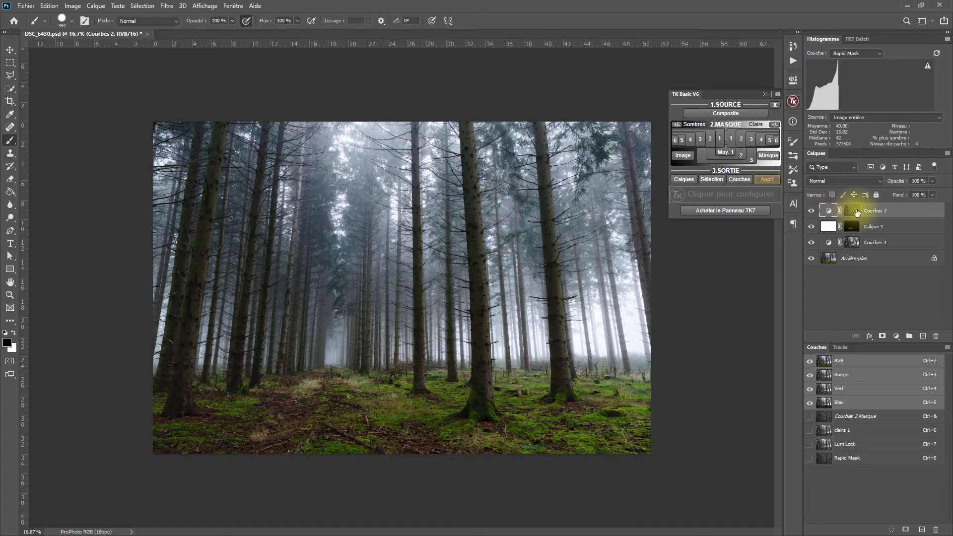
# Step: Compare the image with the Courbes 2 layer mask disabled and enabled
pyautogui.keyDown('shift'); pyautogui.click(857, 212); pyautogui.keyUp('shift')
pyautogui.keyDown('shift'); pyautogui.click(857, 213); pyautogui.keyUp('shift')
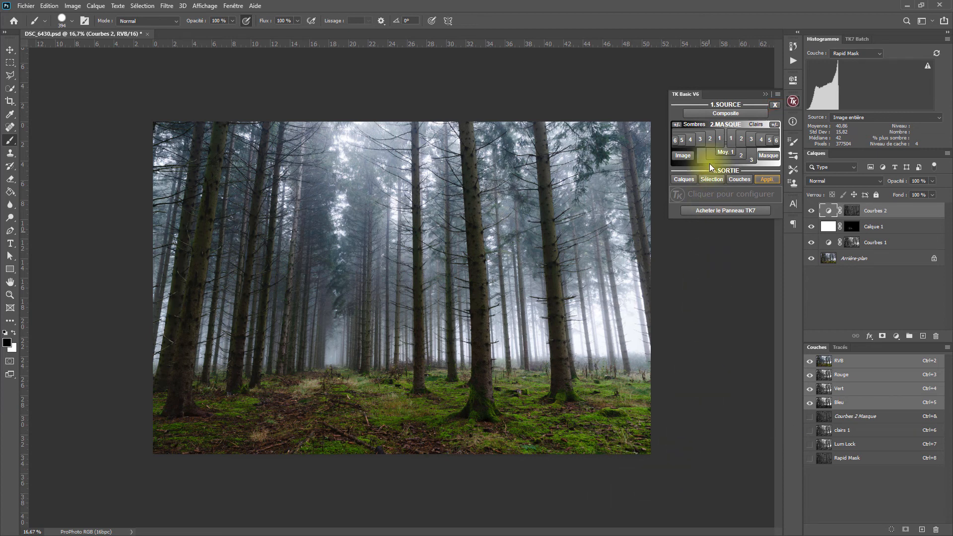
# Step: Remove the temporary Rapid Mask channels and the saved clairs 1 channel, and save the document
pyautogui.click(776, 106)
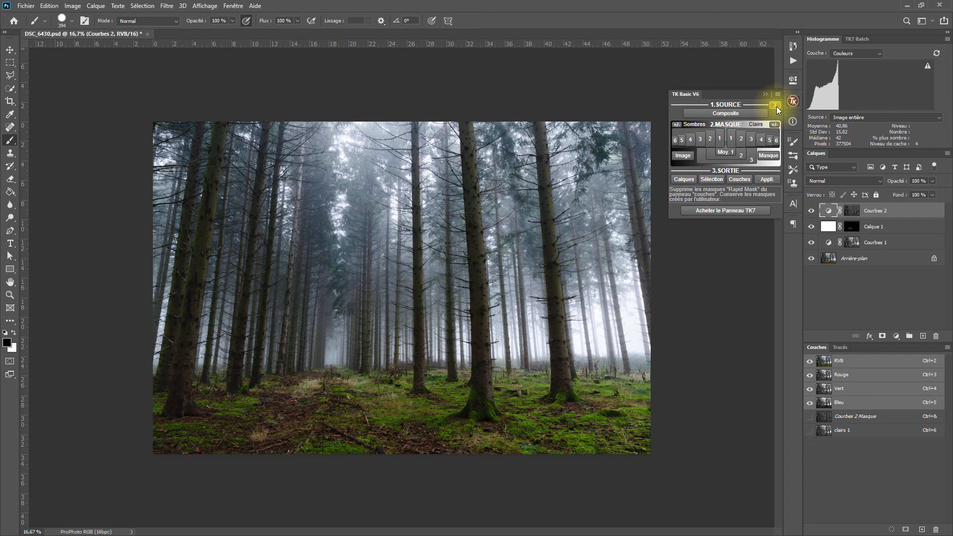
pyautogui.click(863, 432)
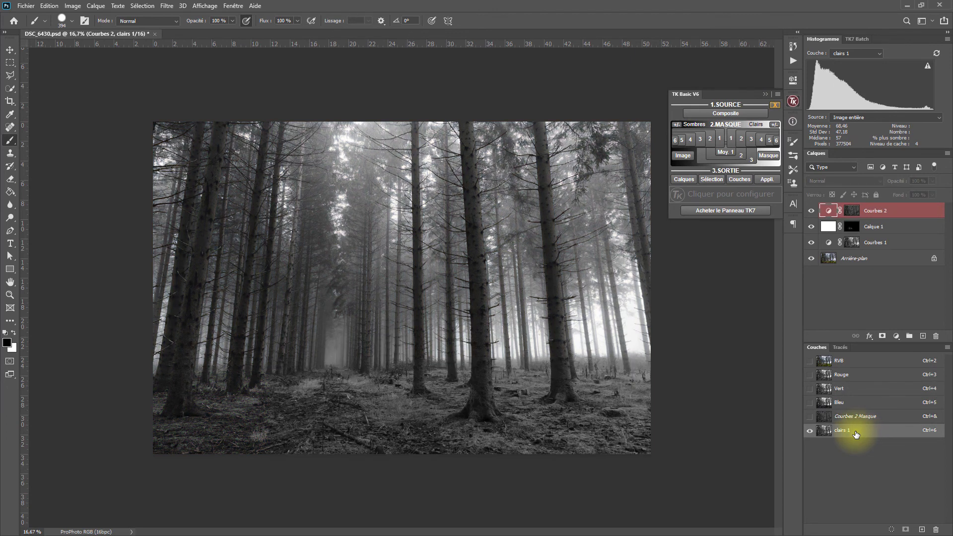
pyautogui.moveTo(851, 434); pyautogui.dragTo(937, 531)
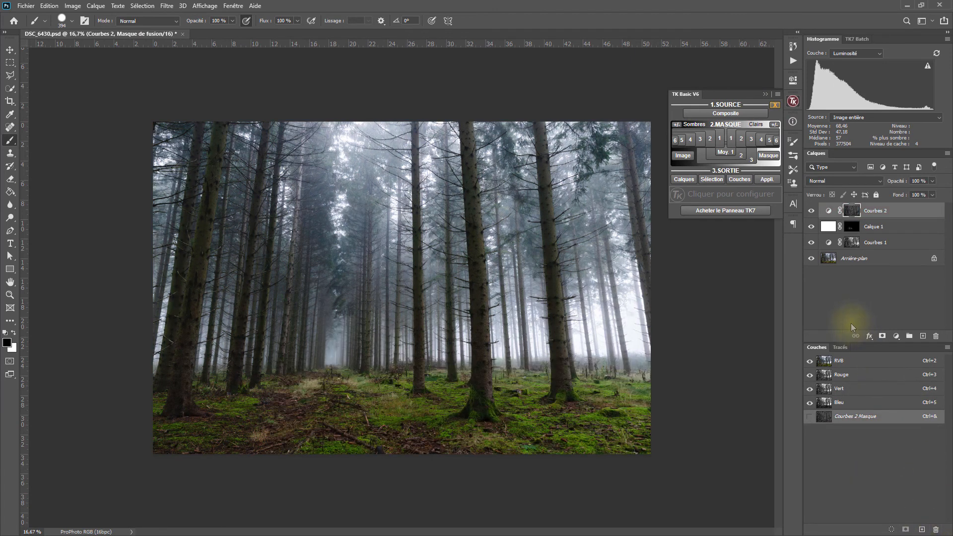
pyautogui.hotkey('ctrl', 's')
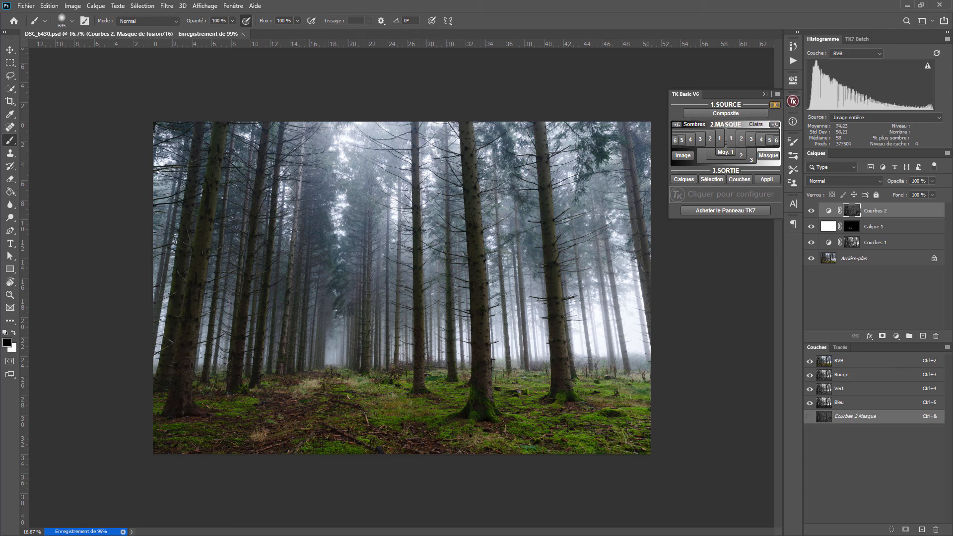
# Step: Switch to the TK7 workspace and display the TK7 Batch options
pyautogui.click(234, 6)
pyautogui.moveTo(247, 29)
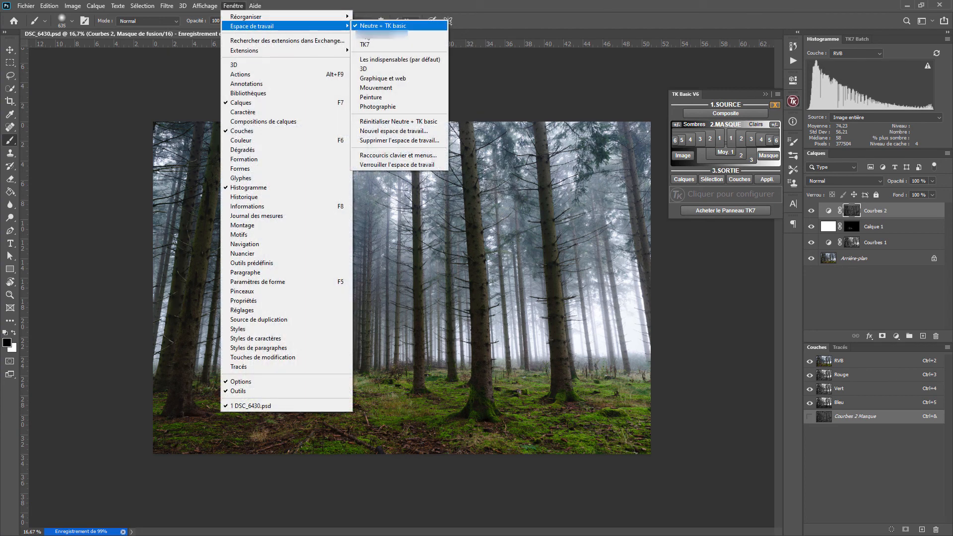
pyautogui.click(381, 44)
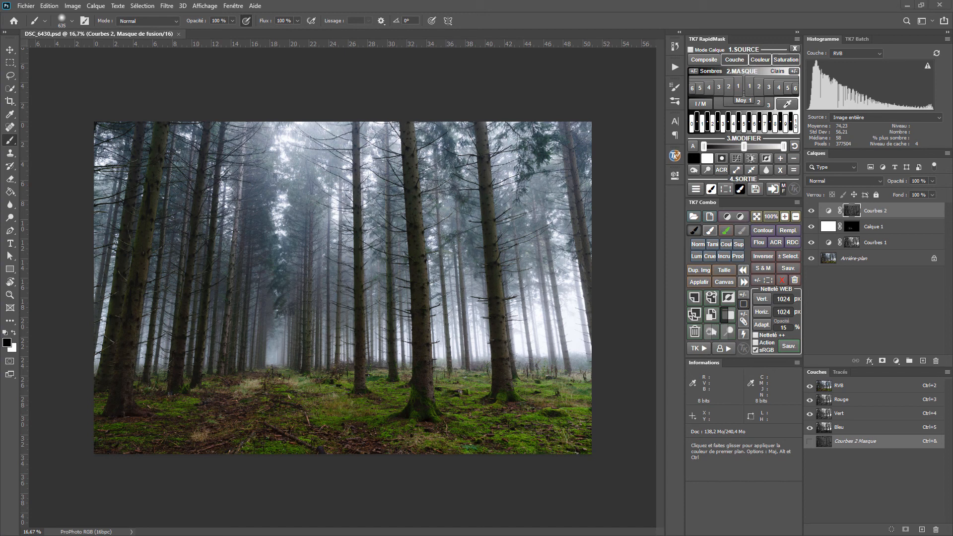
pyautogui.click(857, 40)
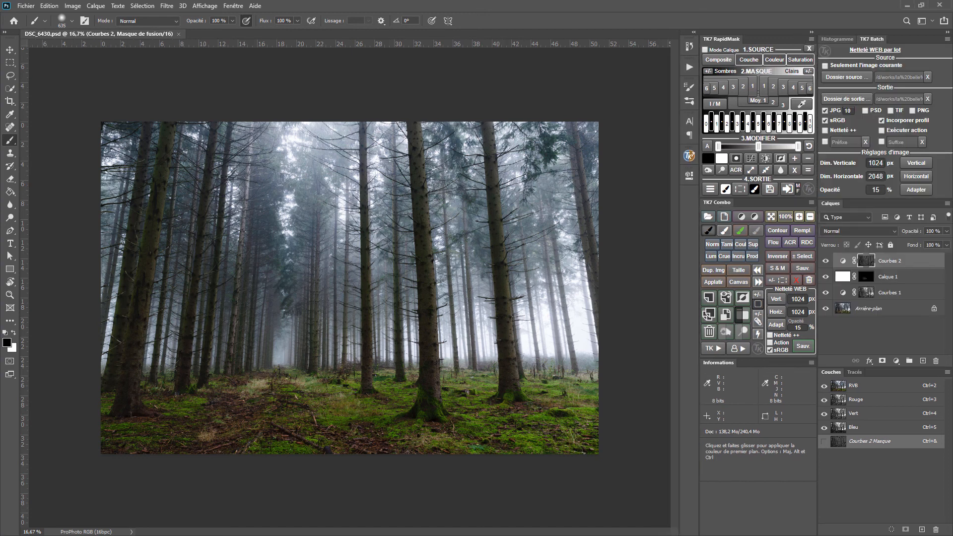